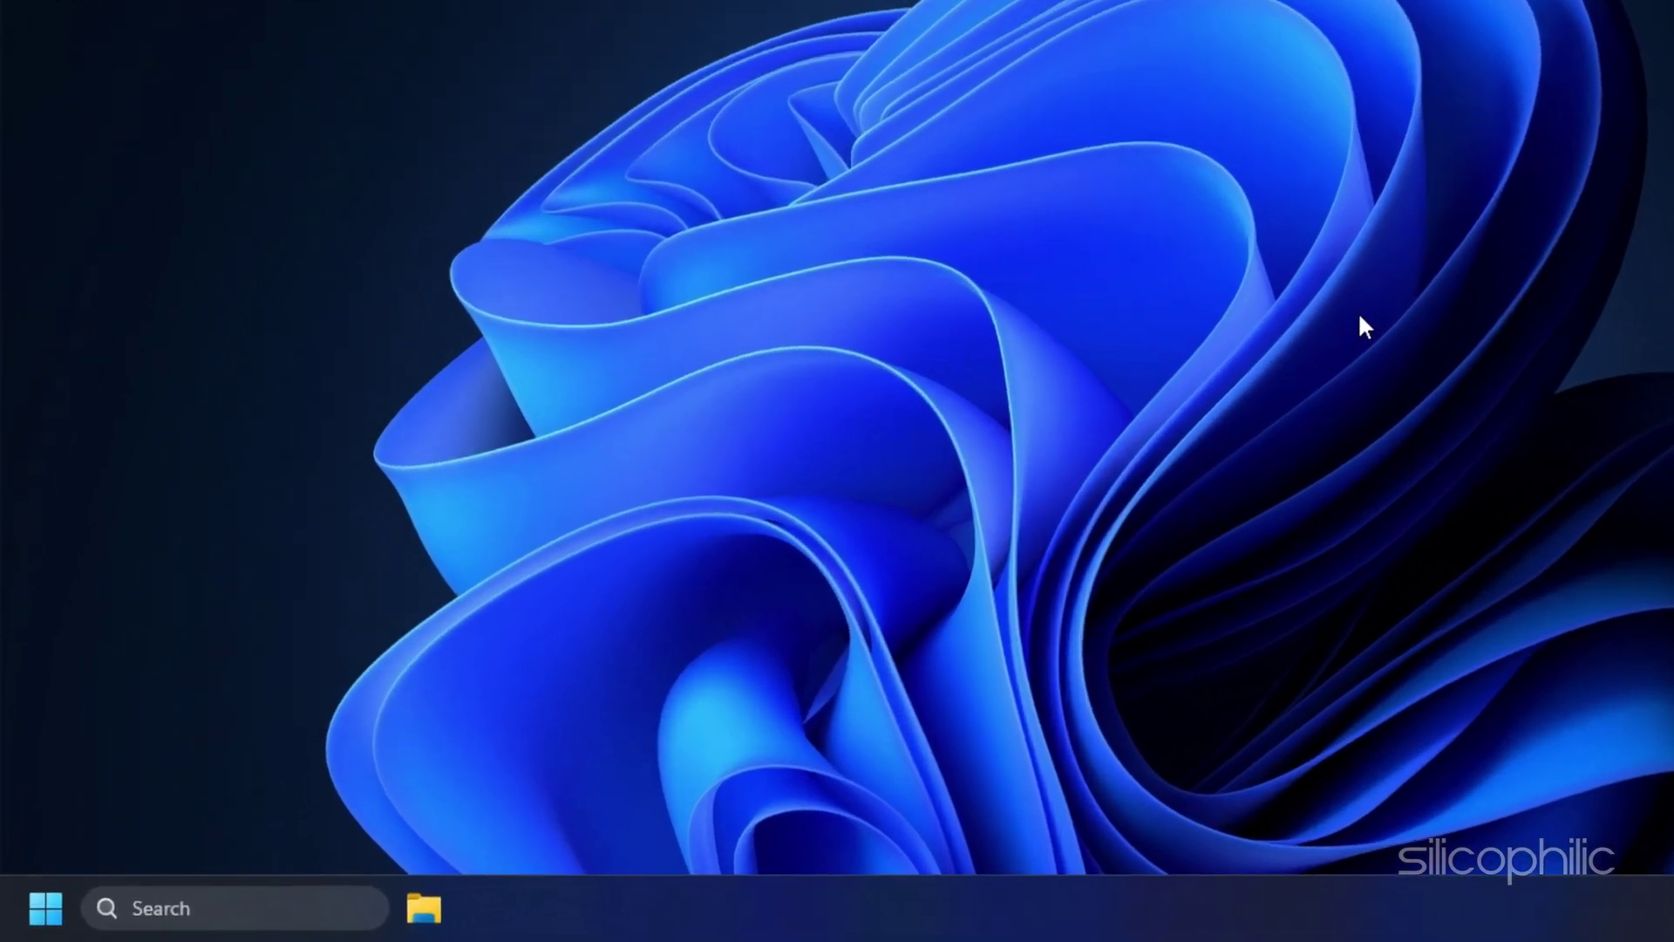
Step: Search for 'cmd' and launch Command Prompt as administrator
click(224, 916)
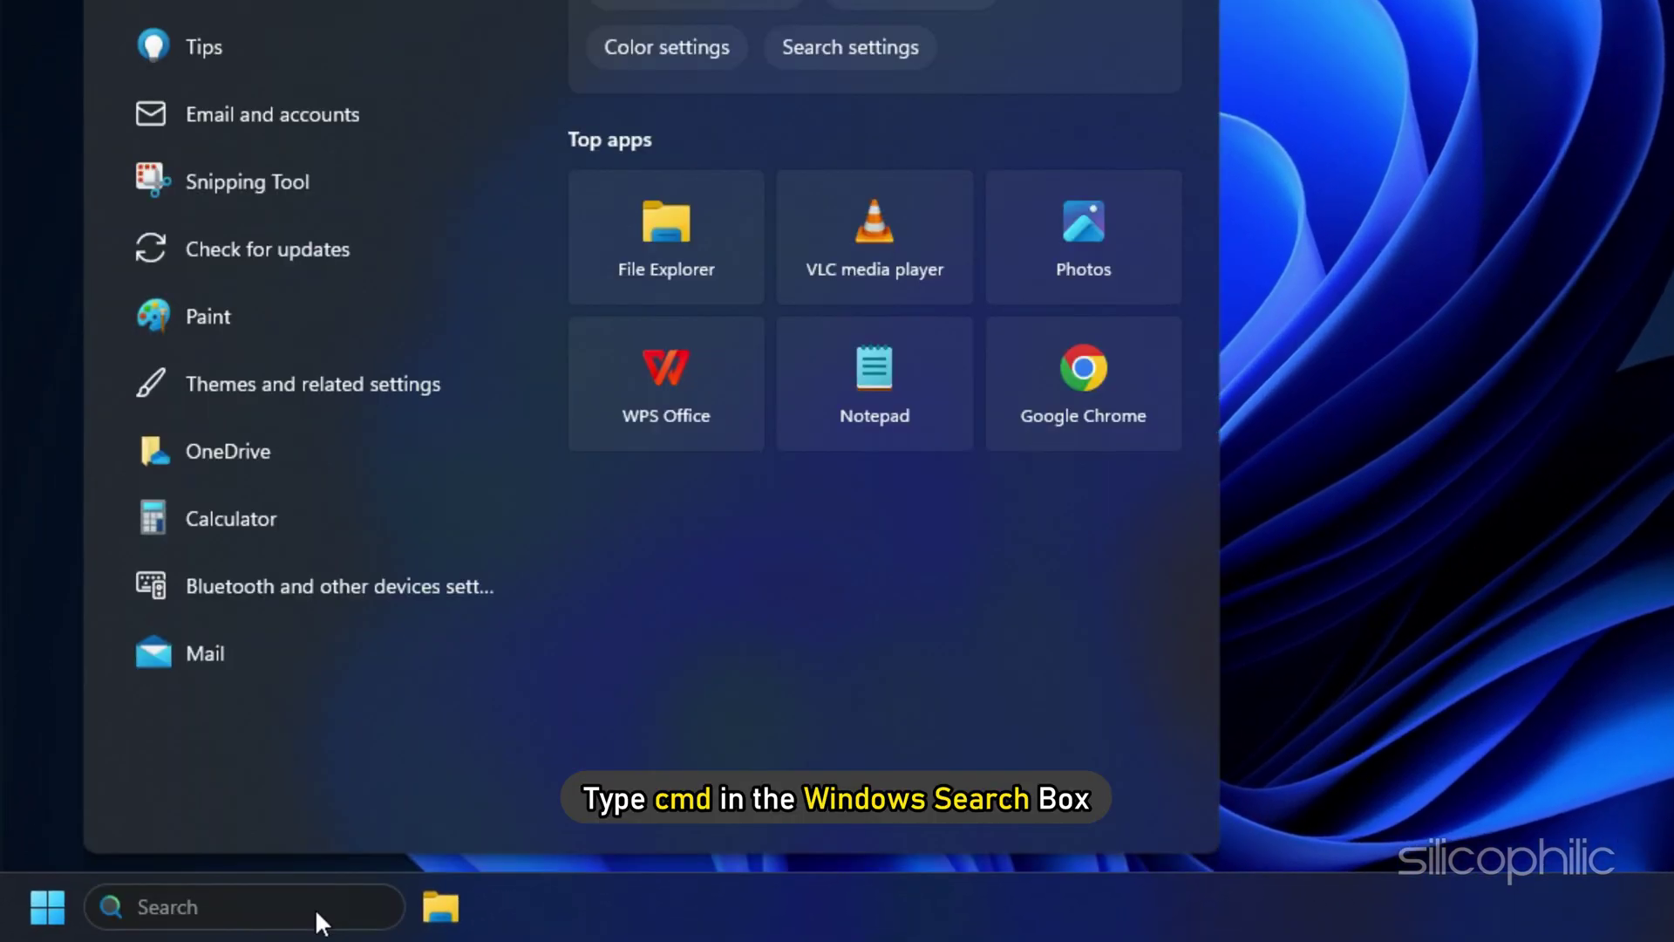
text(cmd)
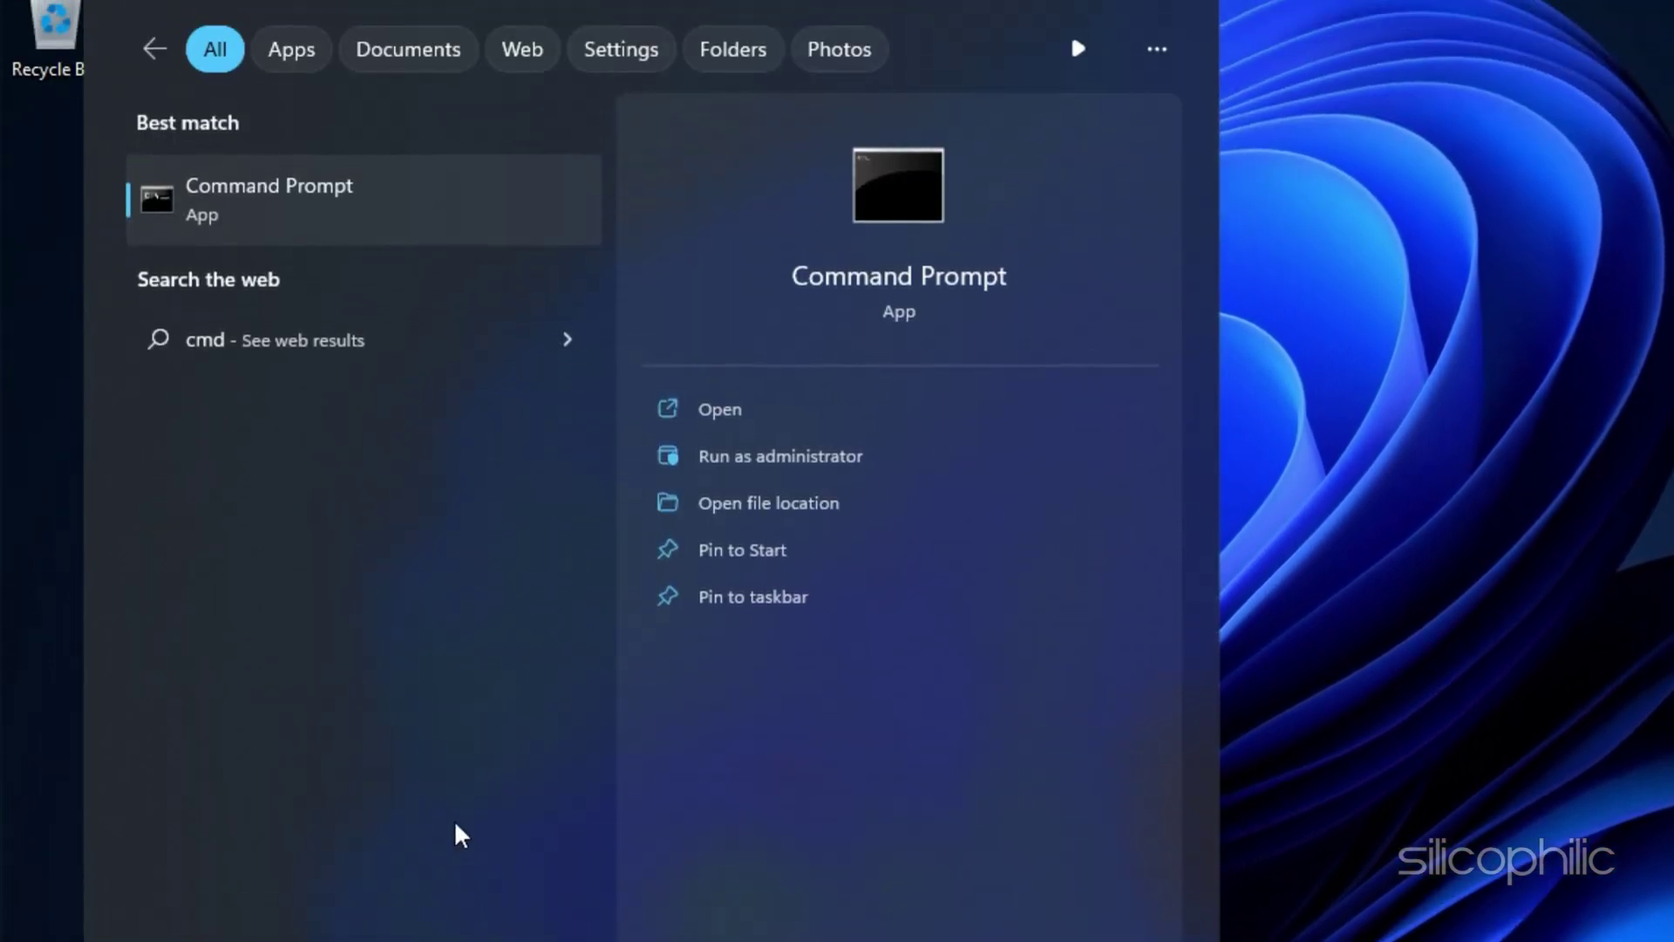
click(781, 456)
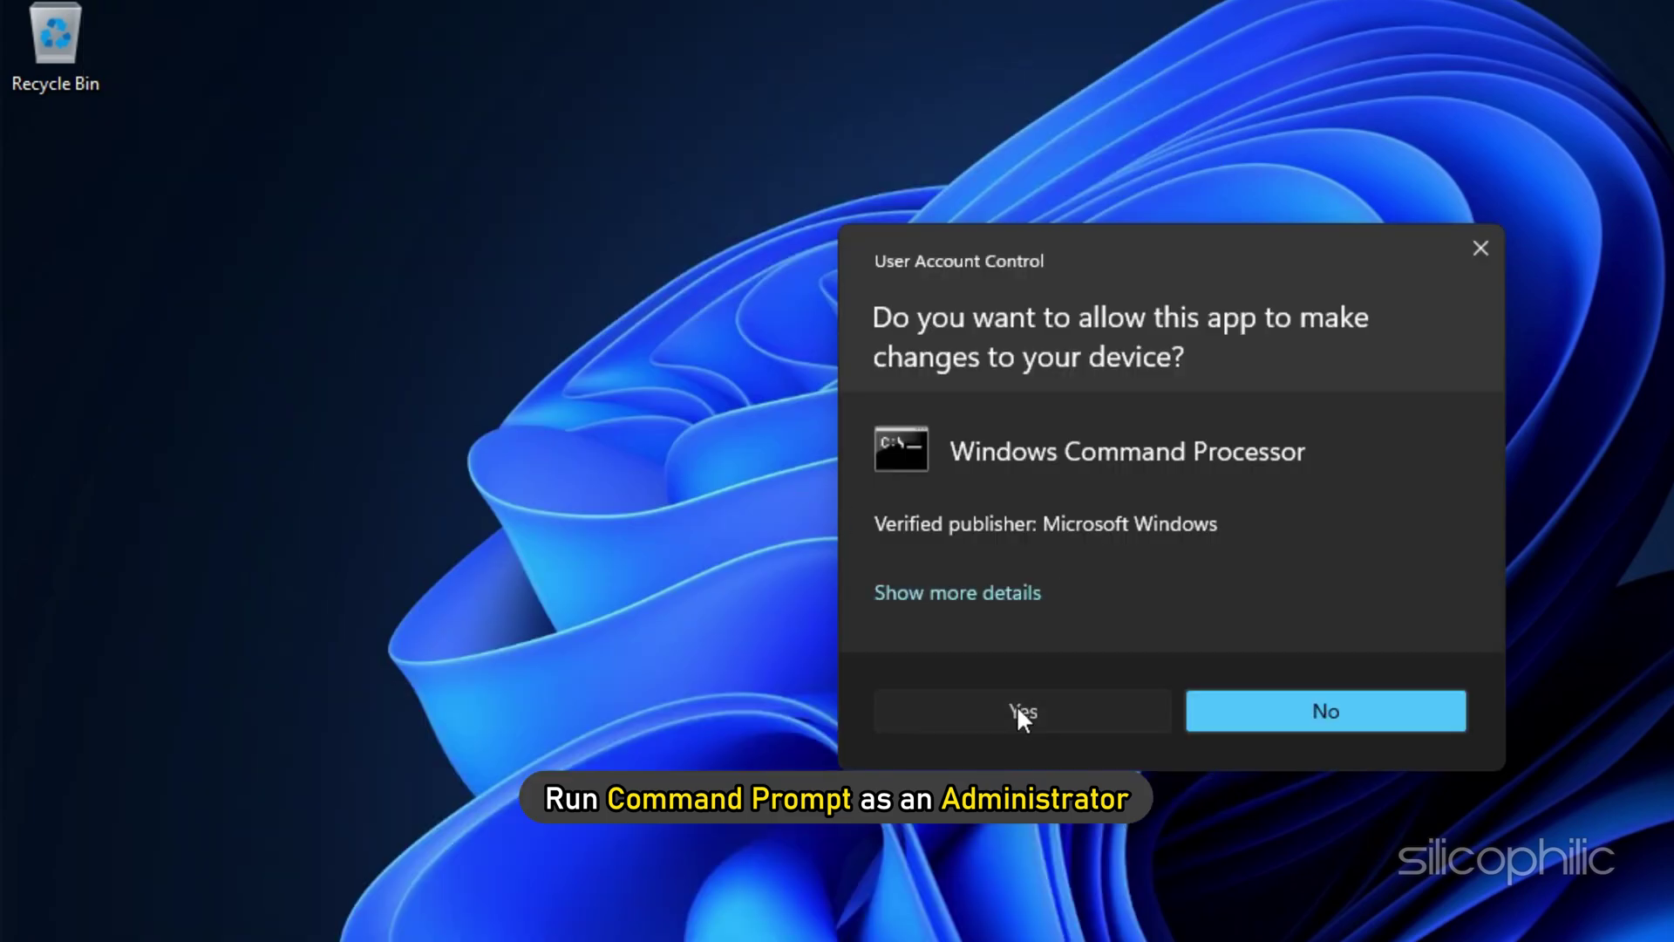
Step: Approve admin access, then run ipconfig /flushdns, /release and /renew
click(1019, 709)
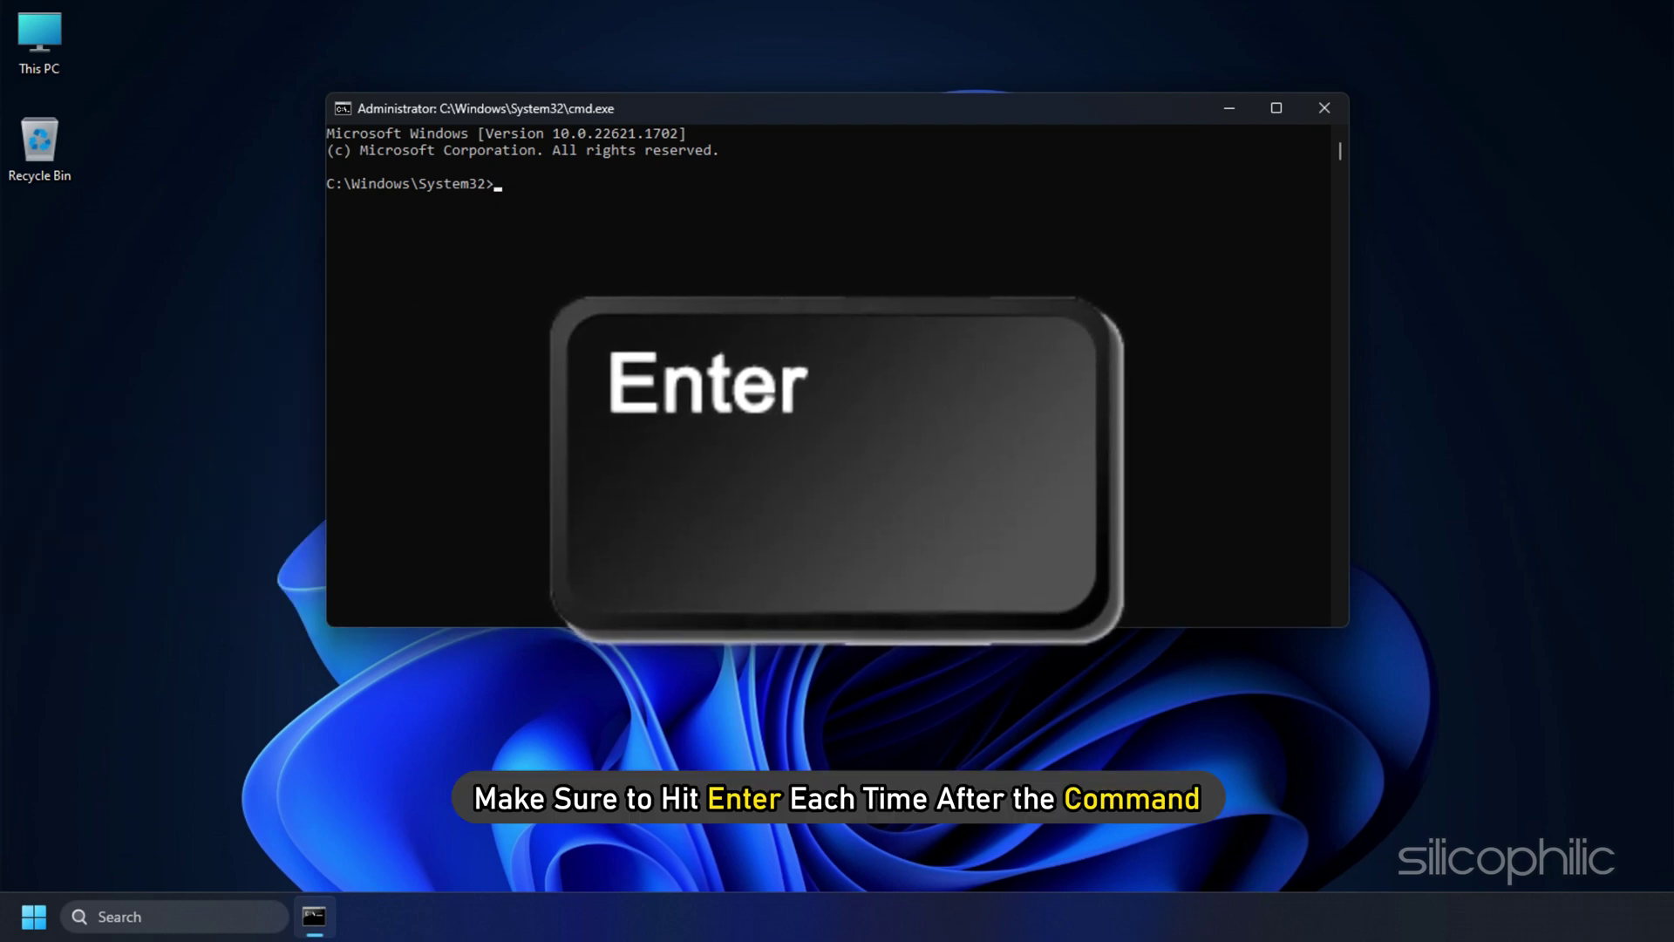
text(ipconfig /)
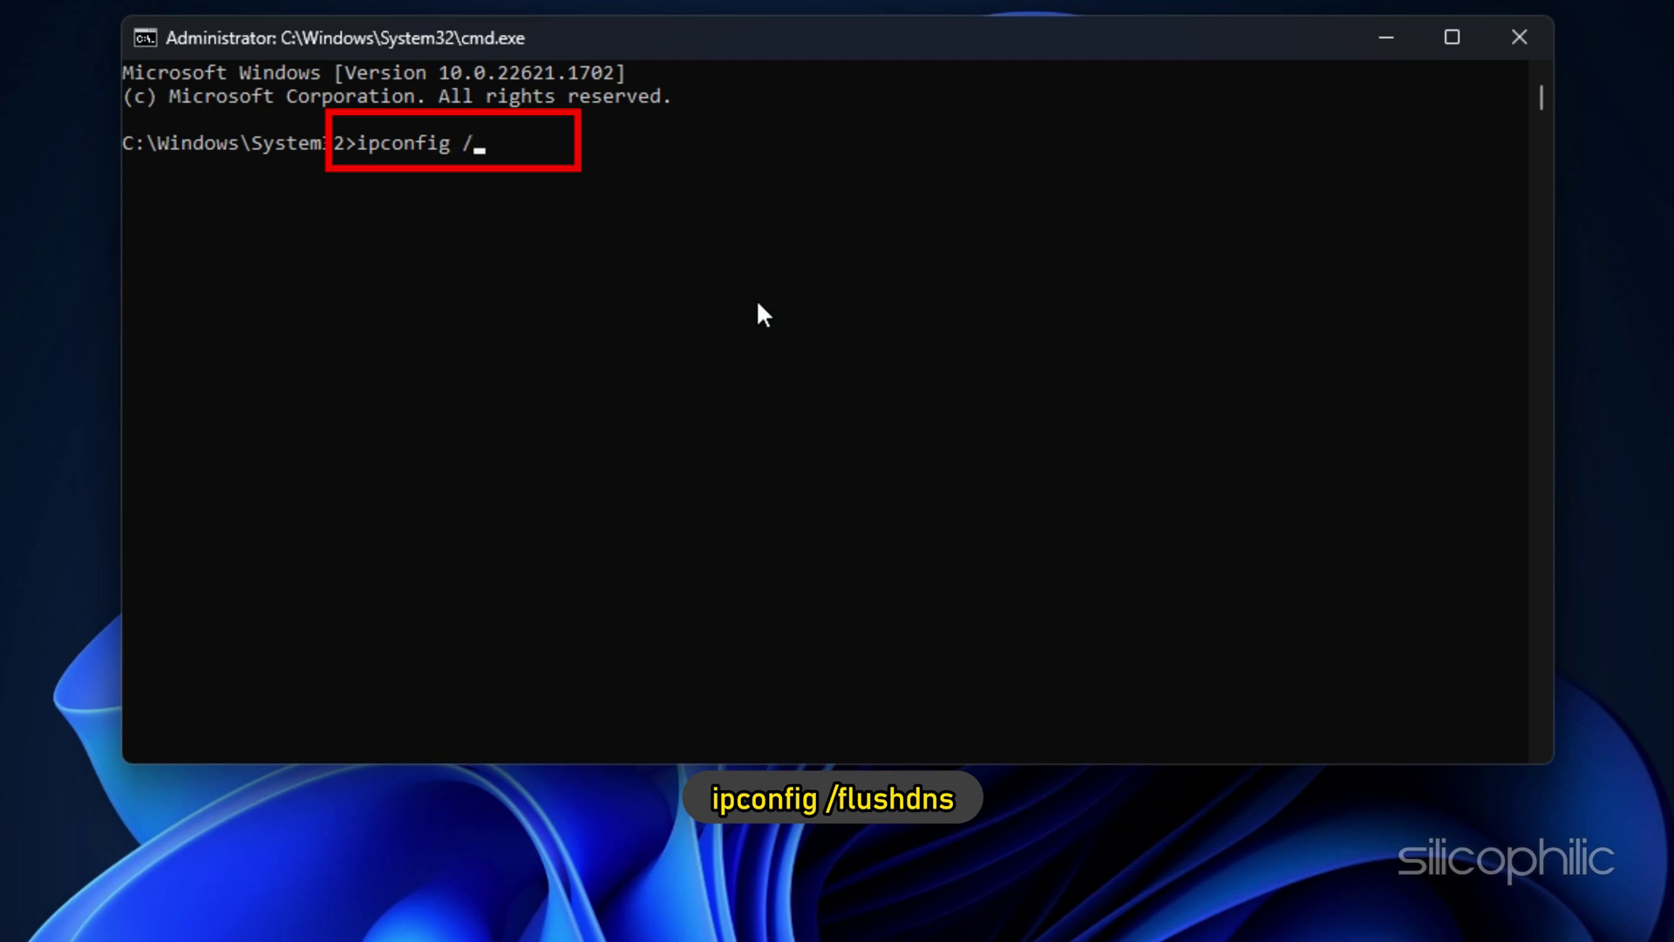
text(flushdns)
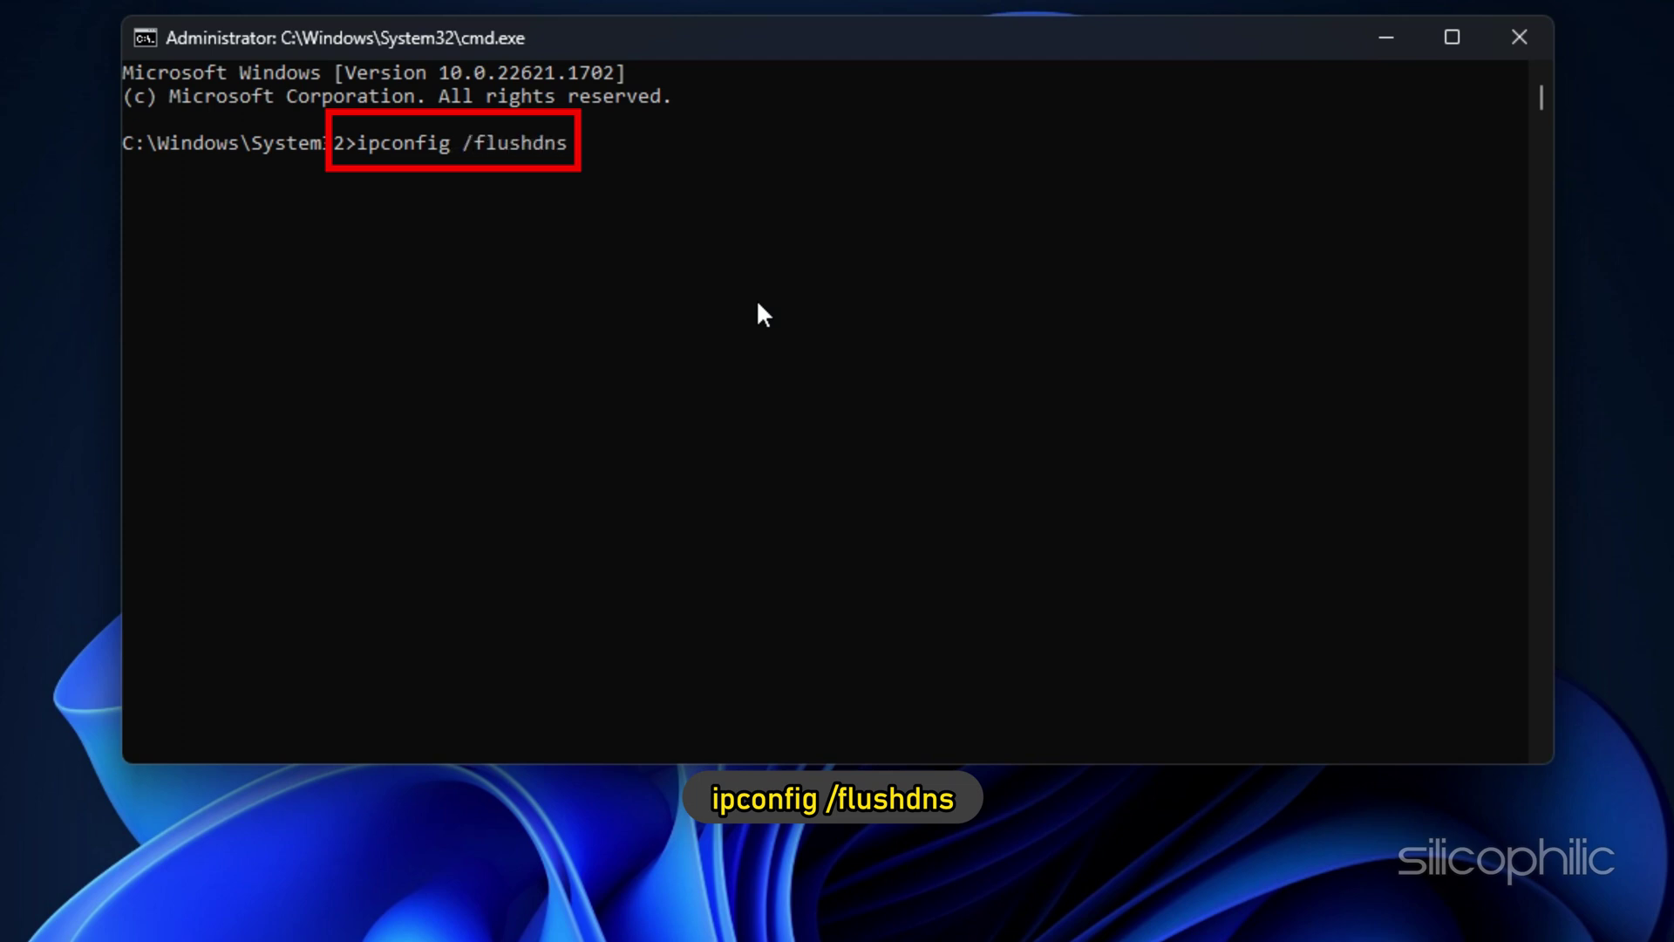
key(Return)
text(pcon)
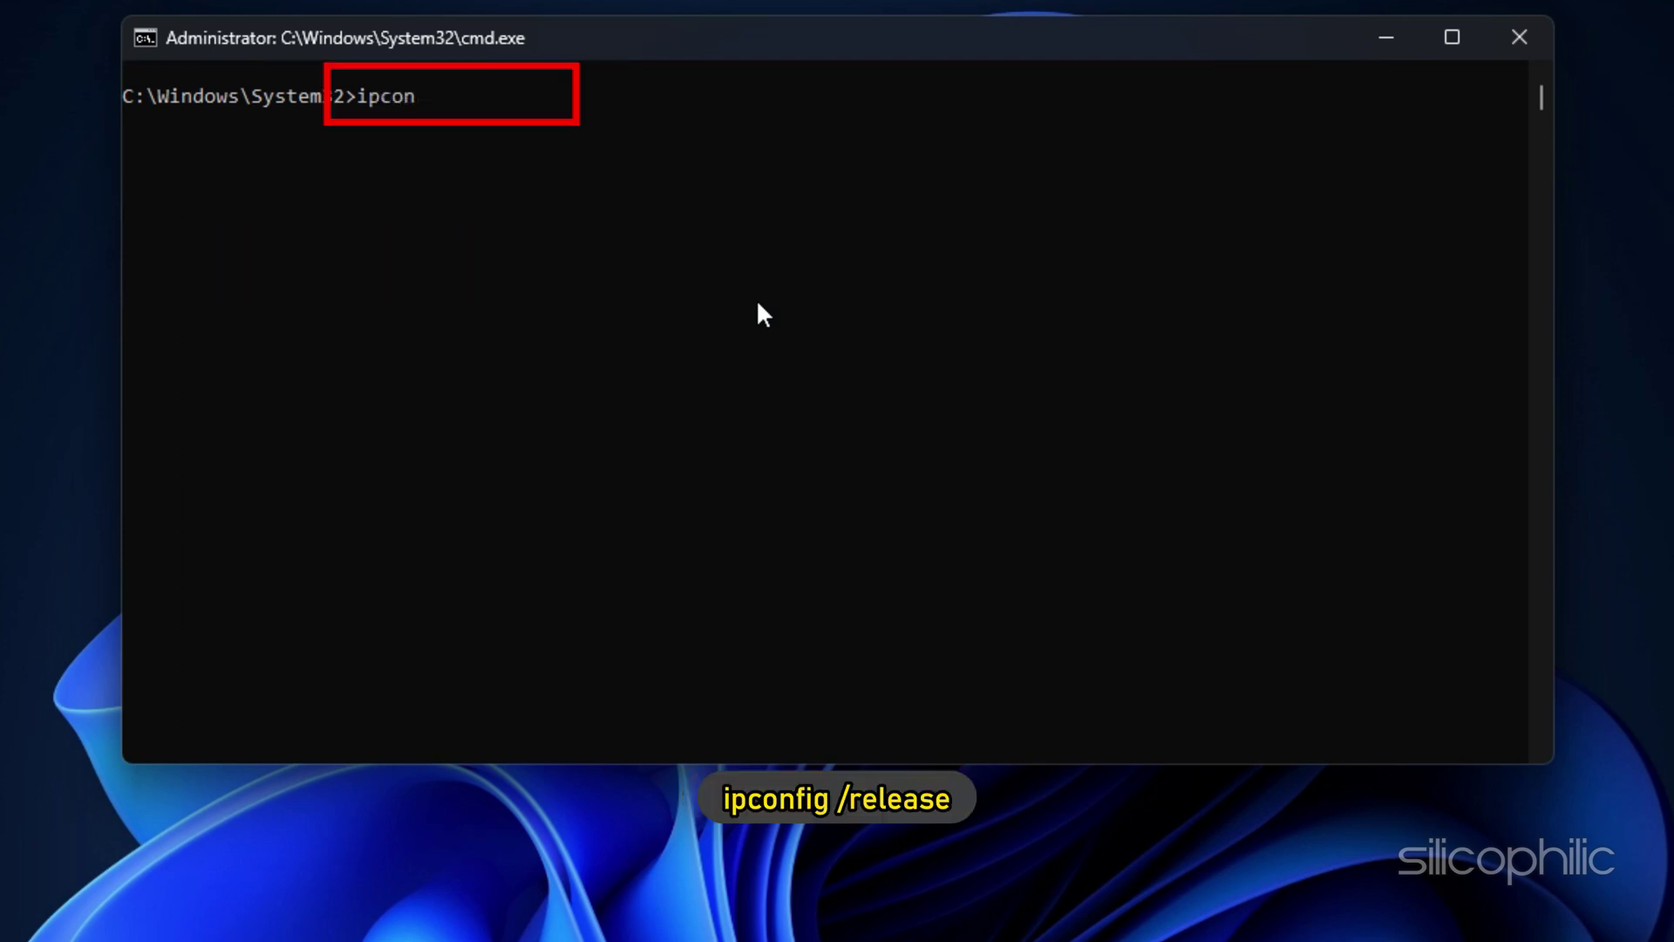
text(fig /release)
key(Return)
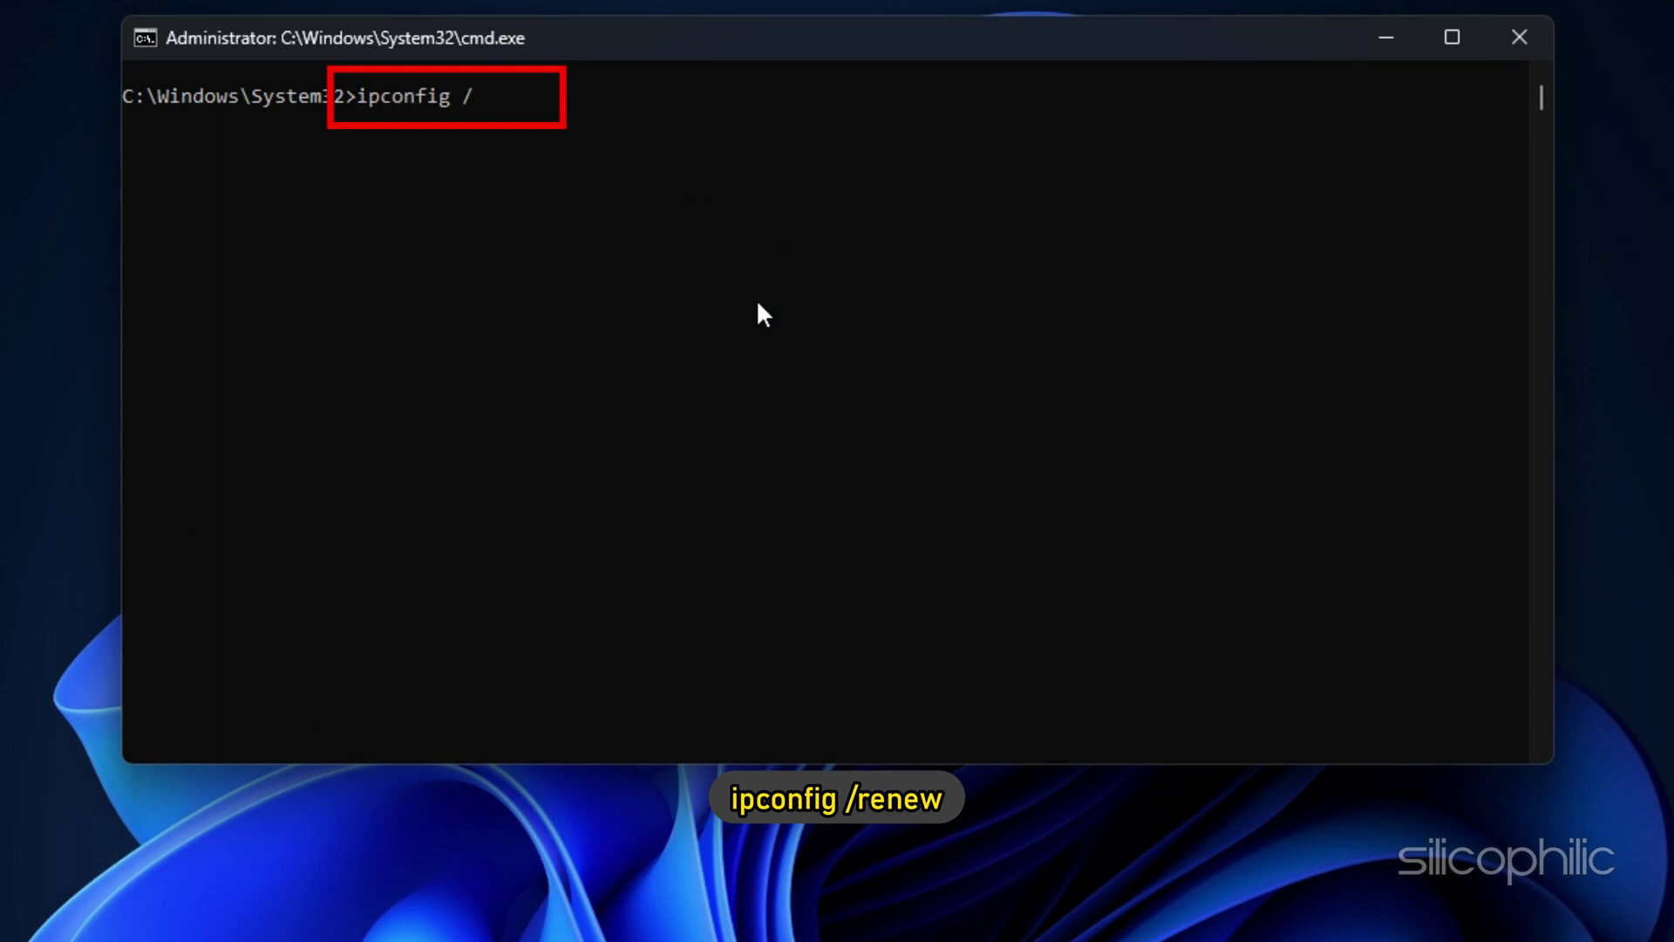
text(ew)
key(Return)
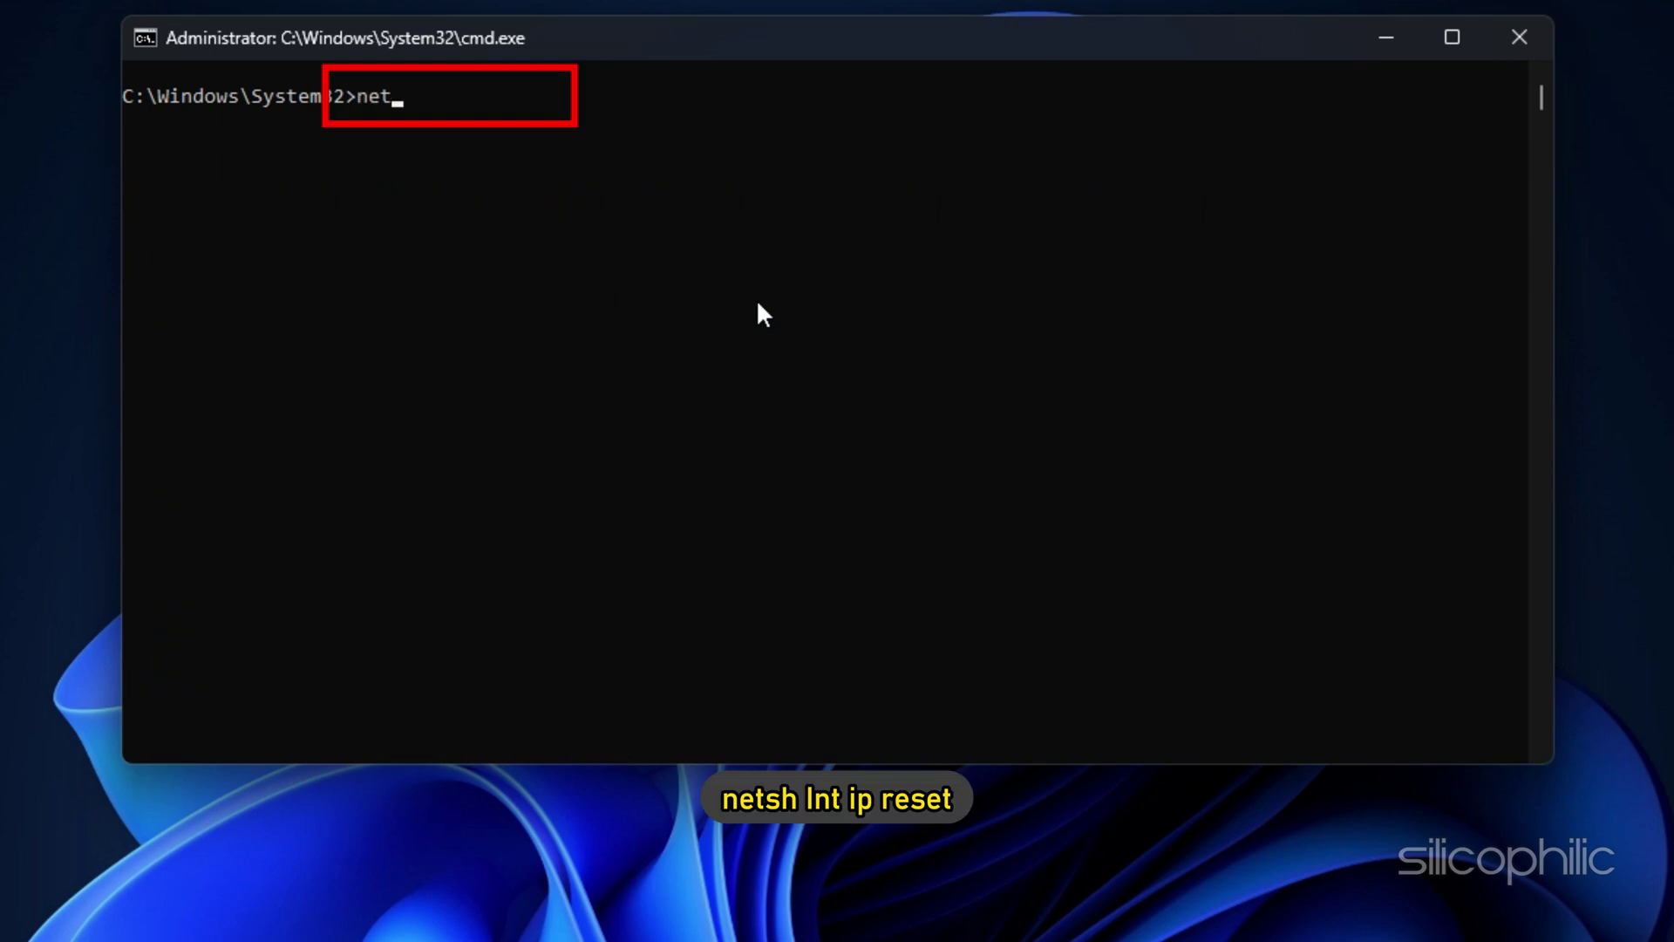
Step: Reset TCP/IP with netsh int ip reset and Winsock with netsh winsock reset
text(et)
key(Return)
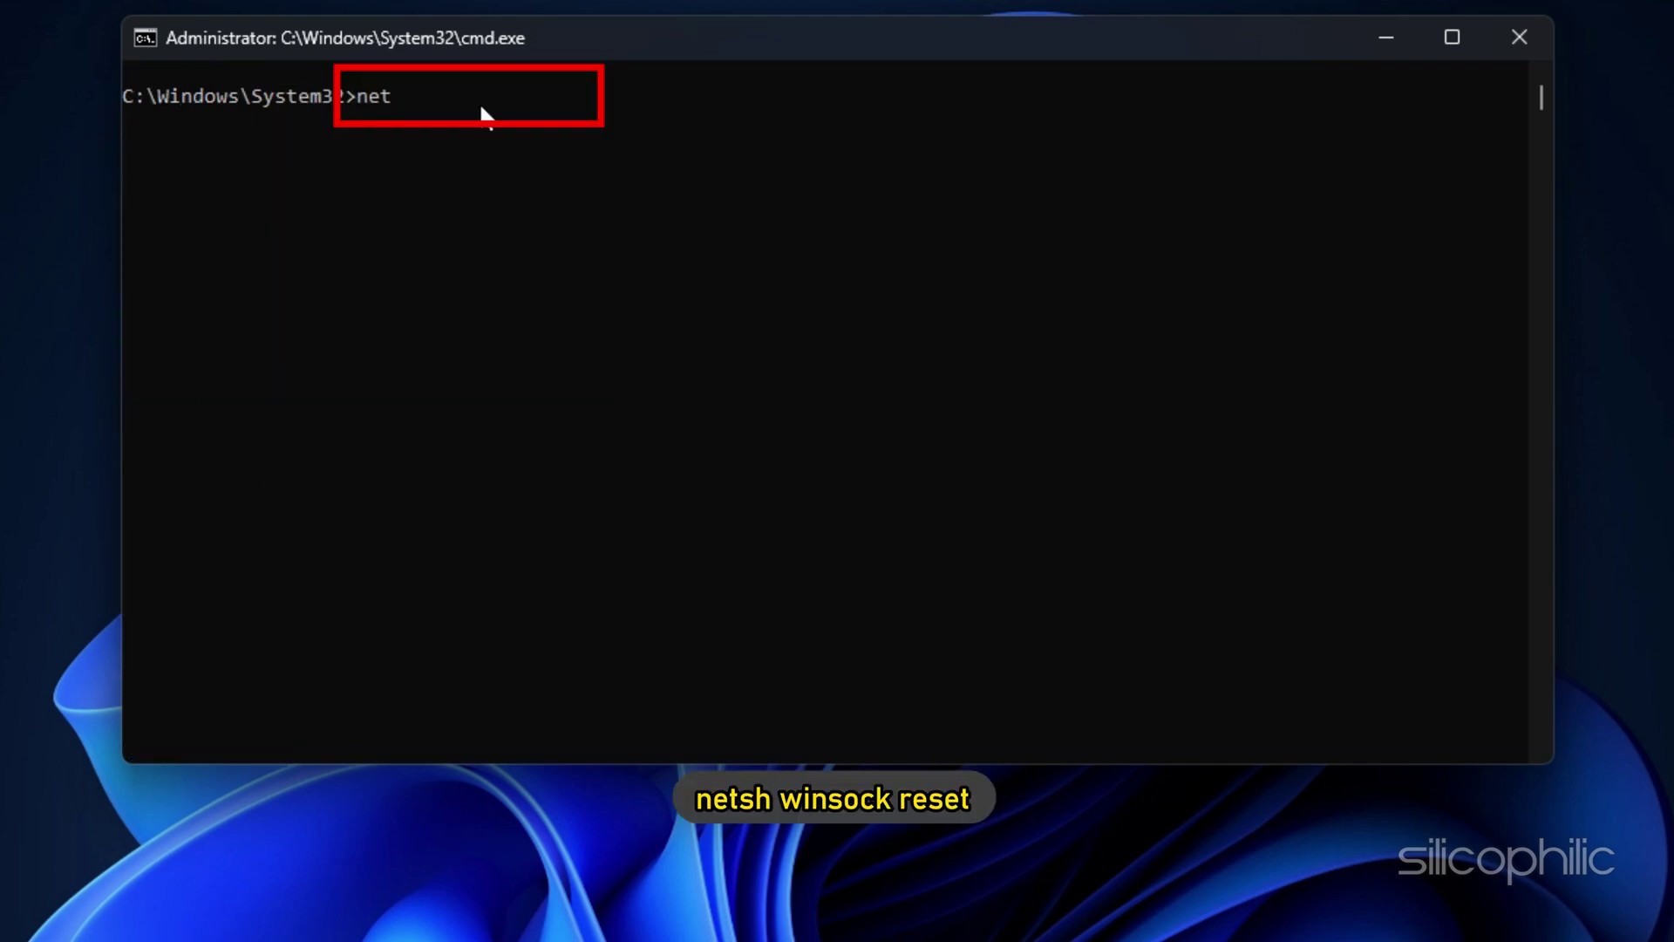
text(sh winsock reset)
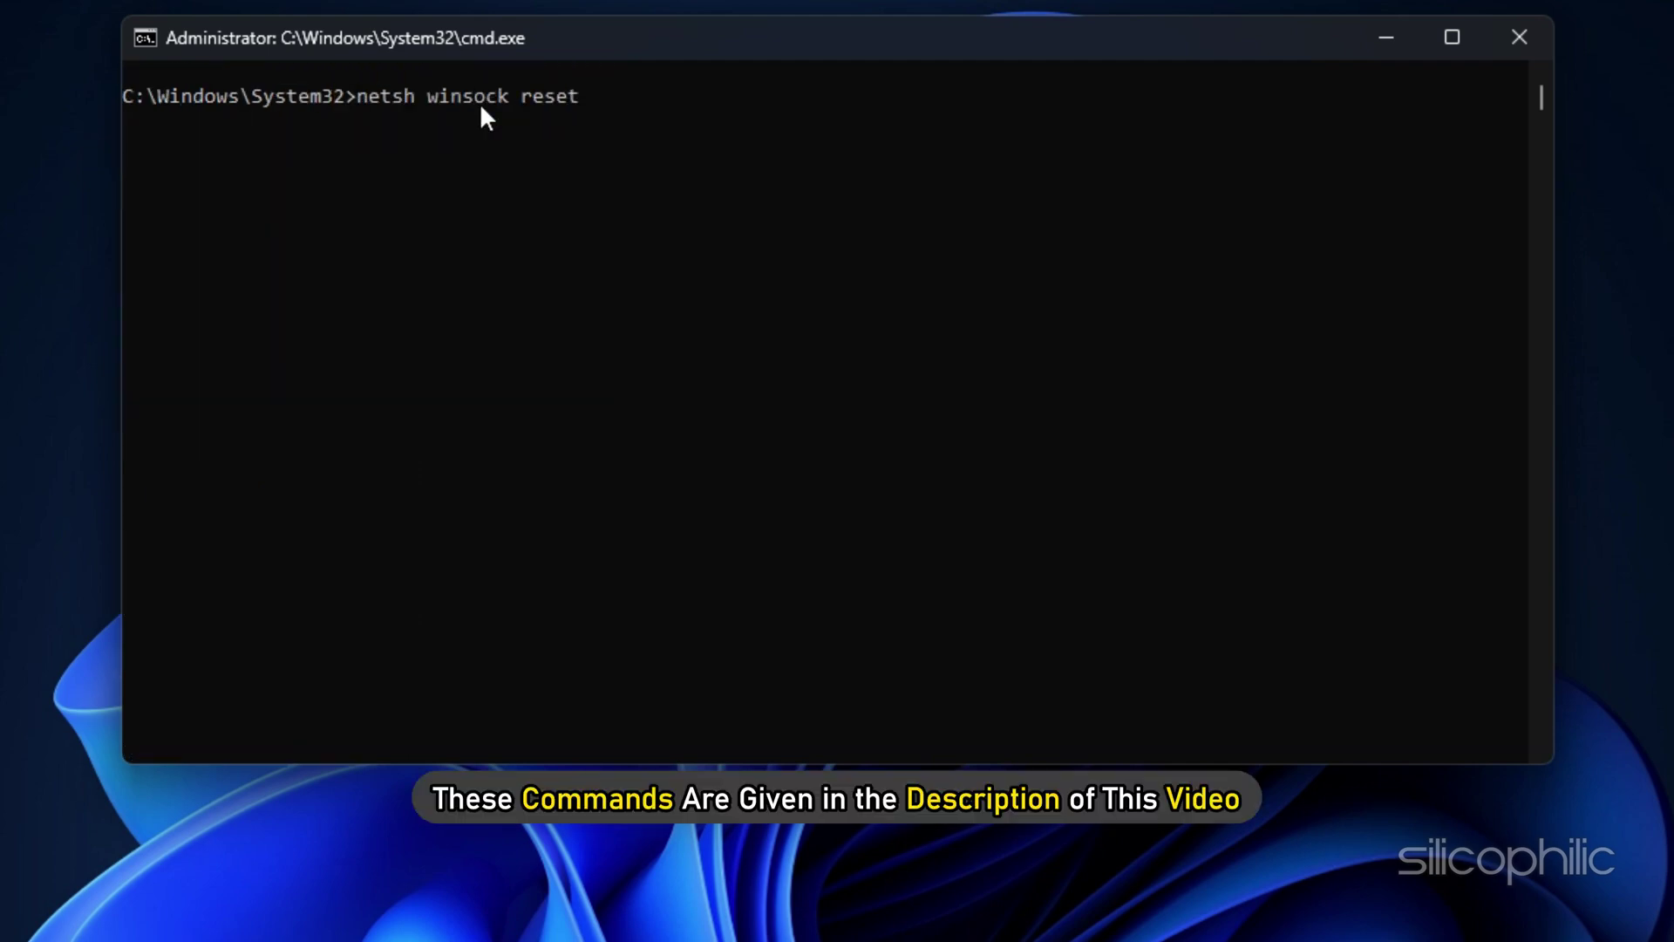
key(Return)
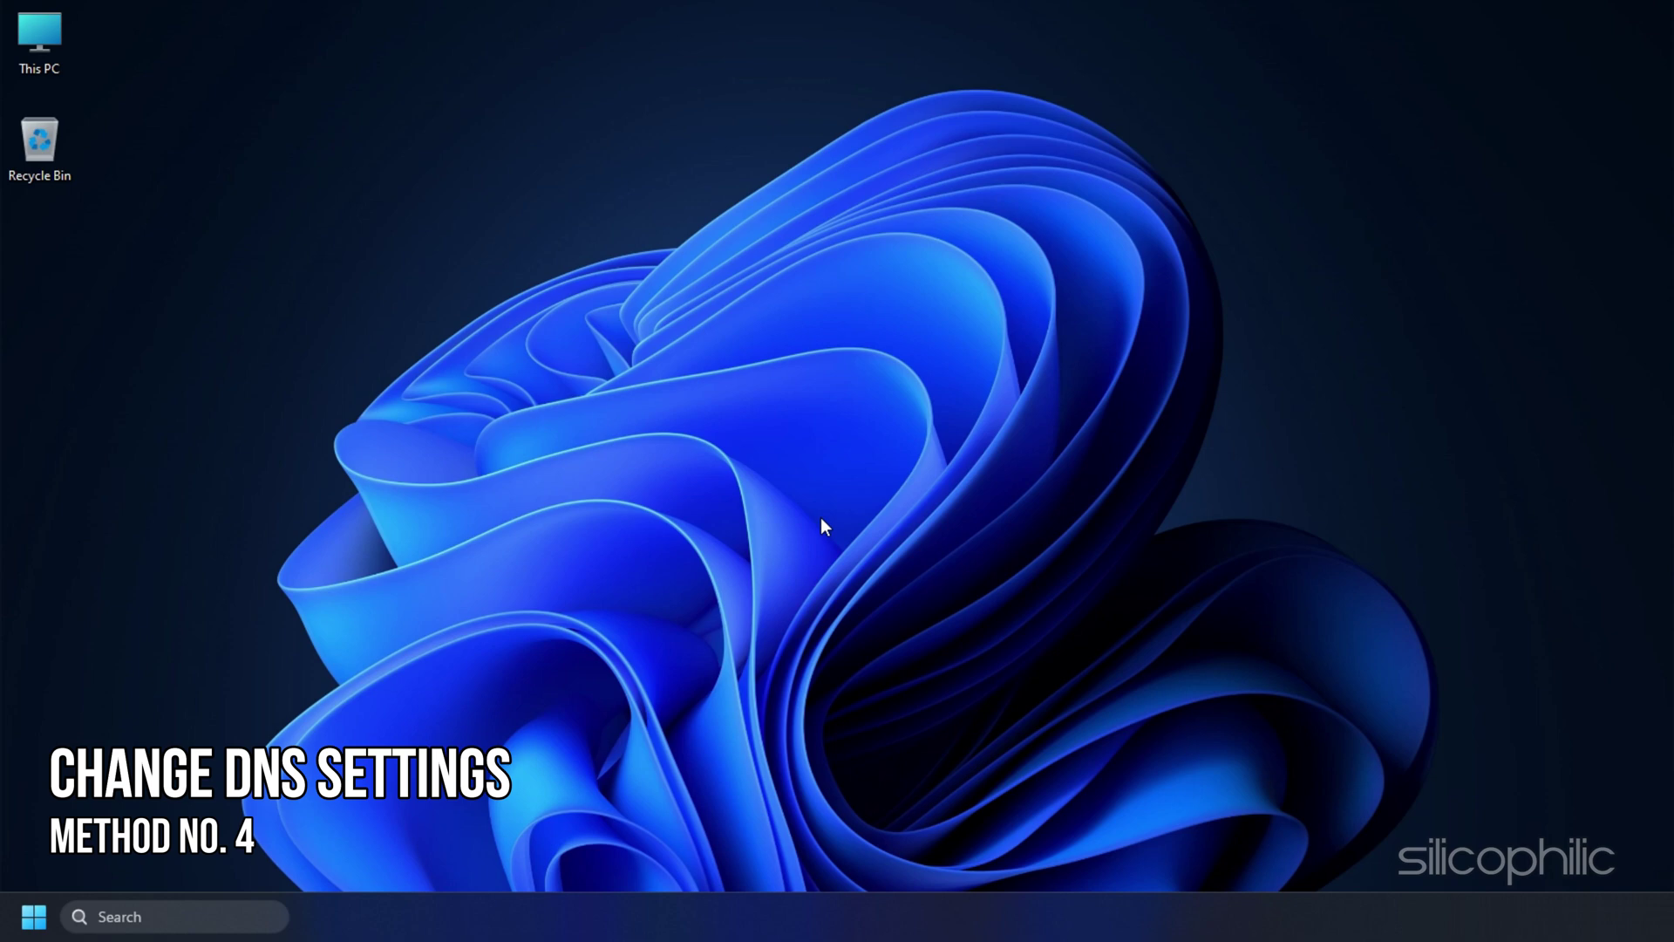
Step: Run ncpa.cpl from the Run dialog to open Network Connections
key(super+r)
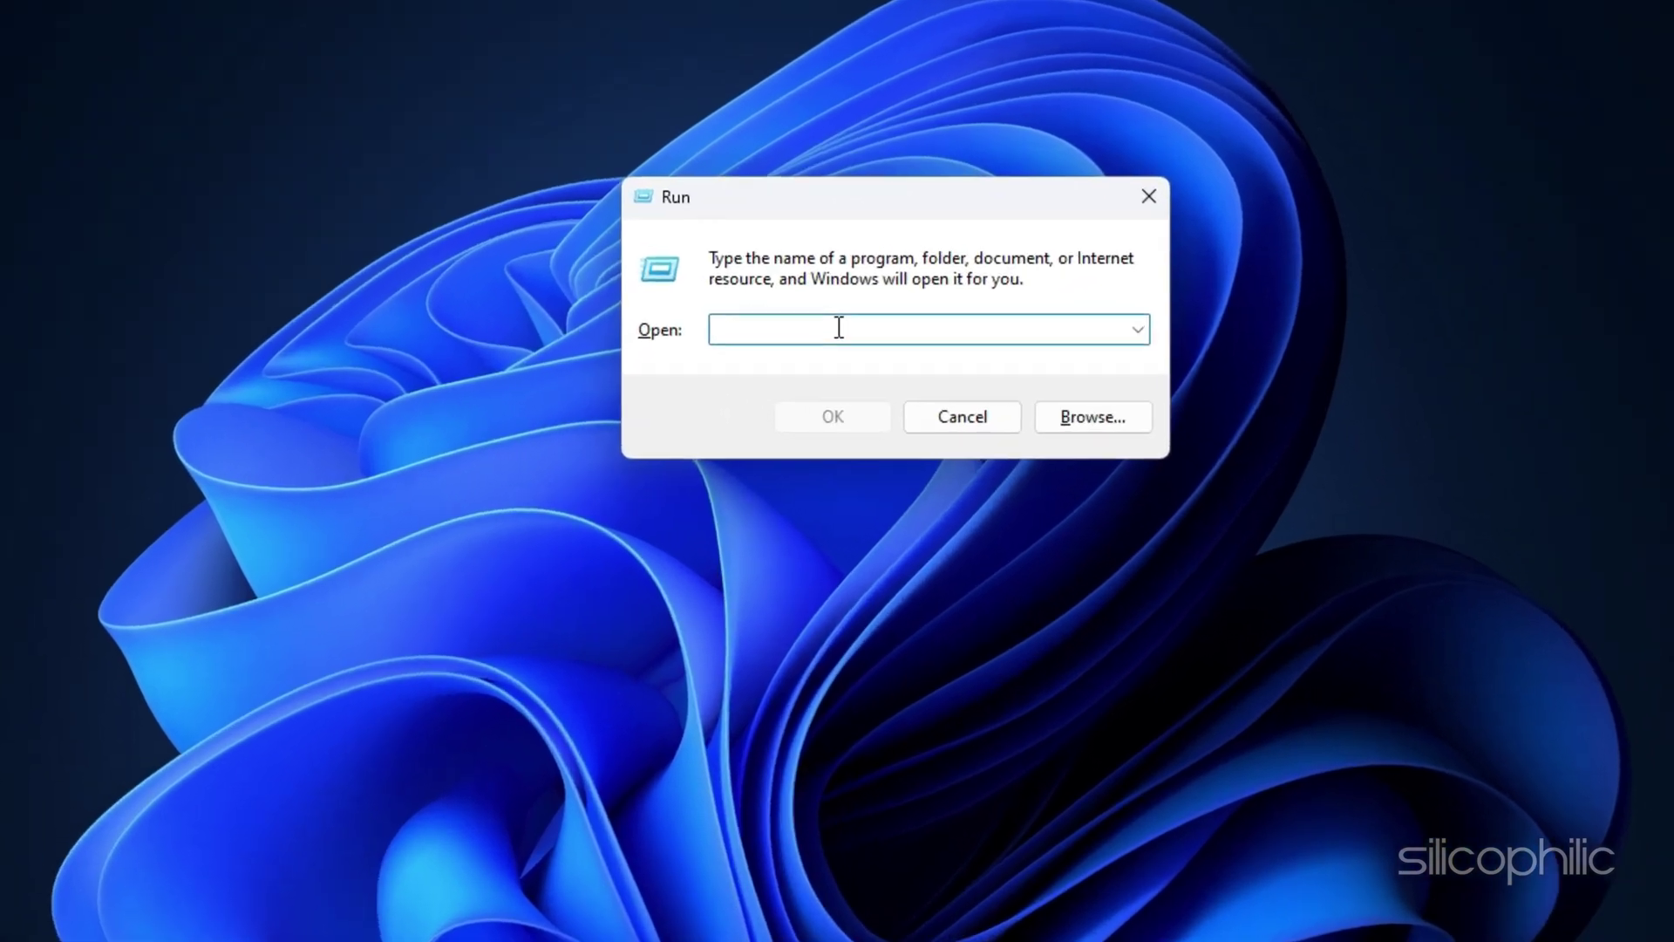
text(ncpa.)
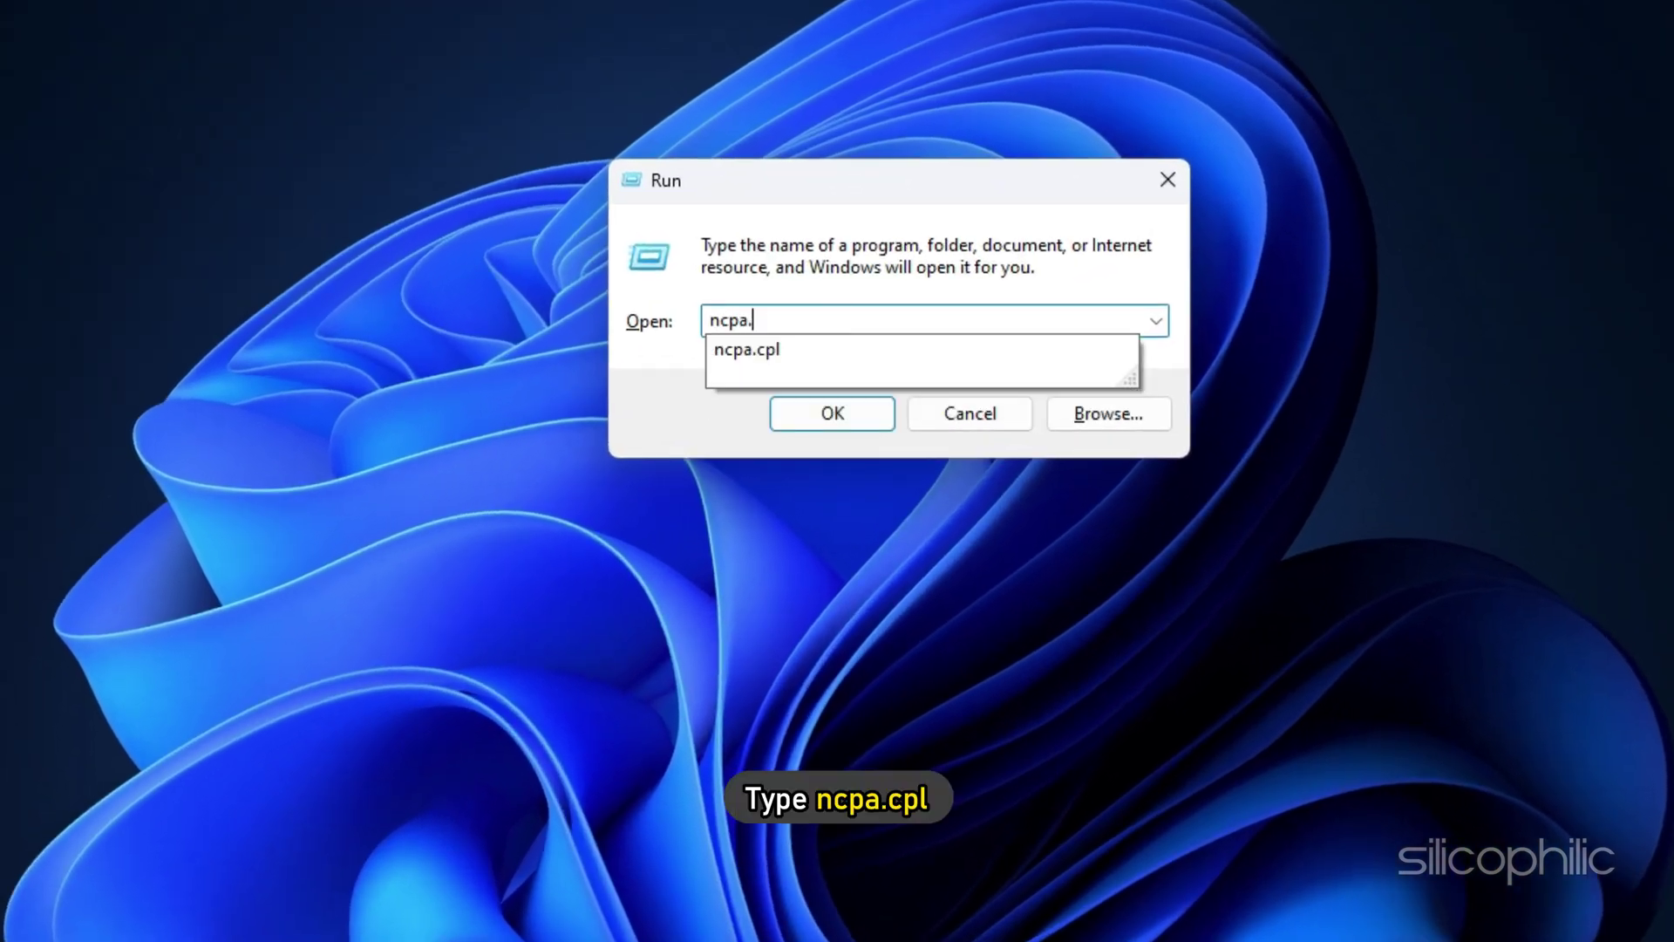
text(cpl)
key(Return)
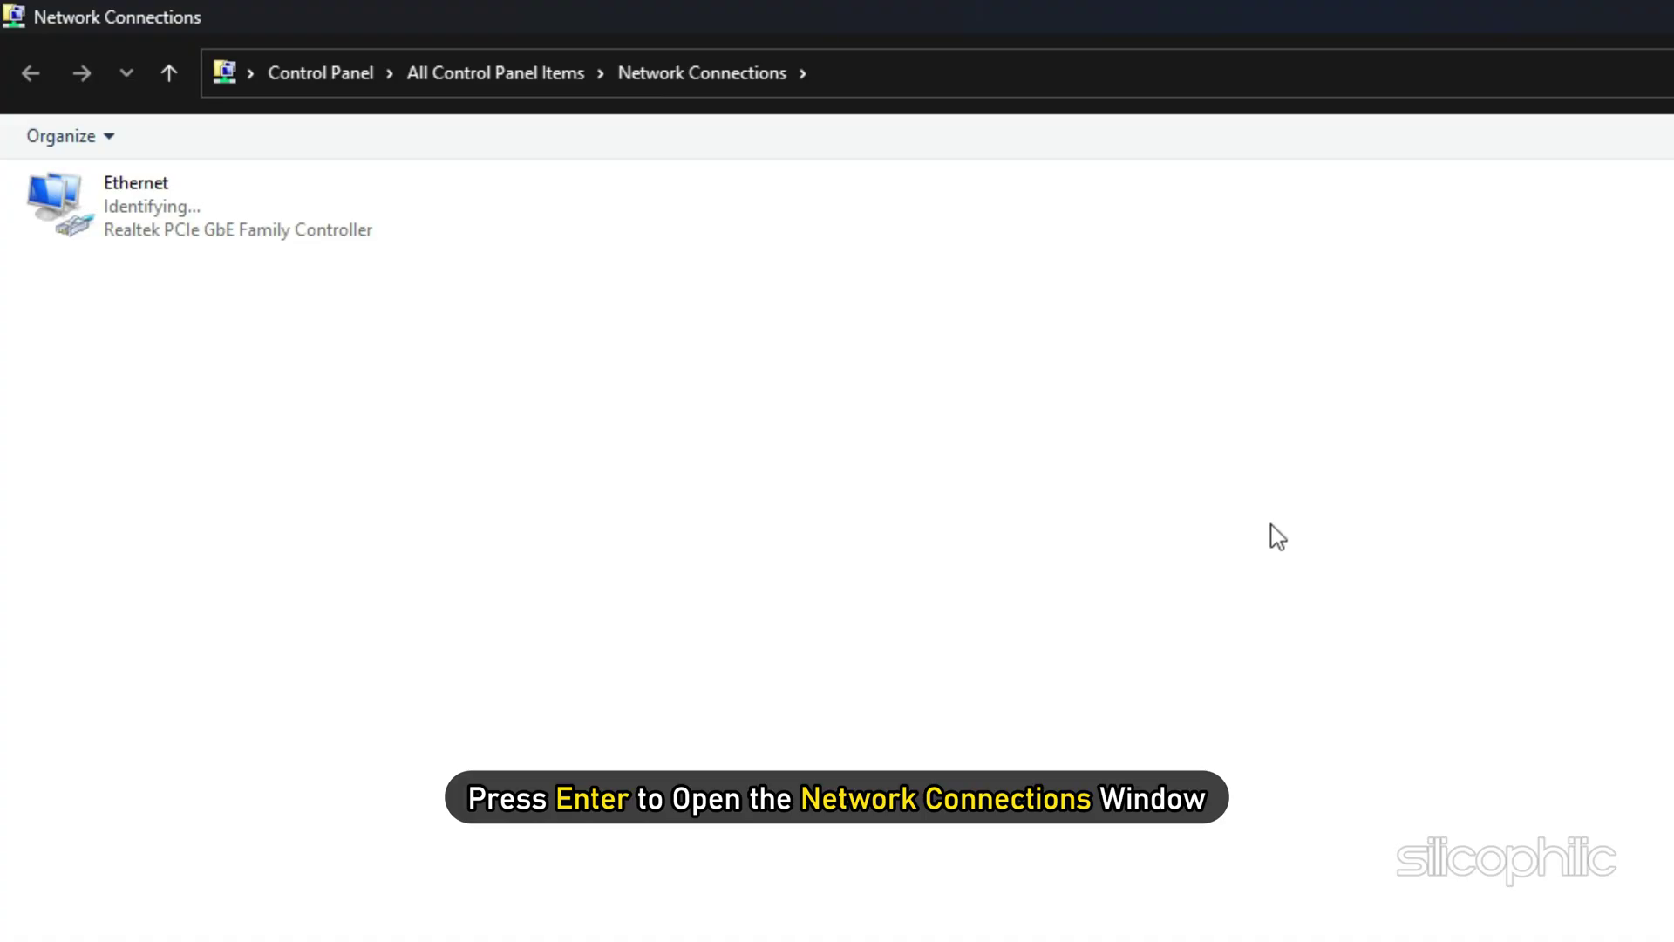
Step: Open the Ethernet adapter's Internet Protocol Version 4 (TCP/IPv4) properties
right_click(73, 199)
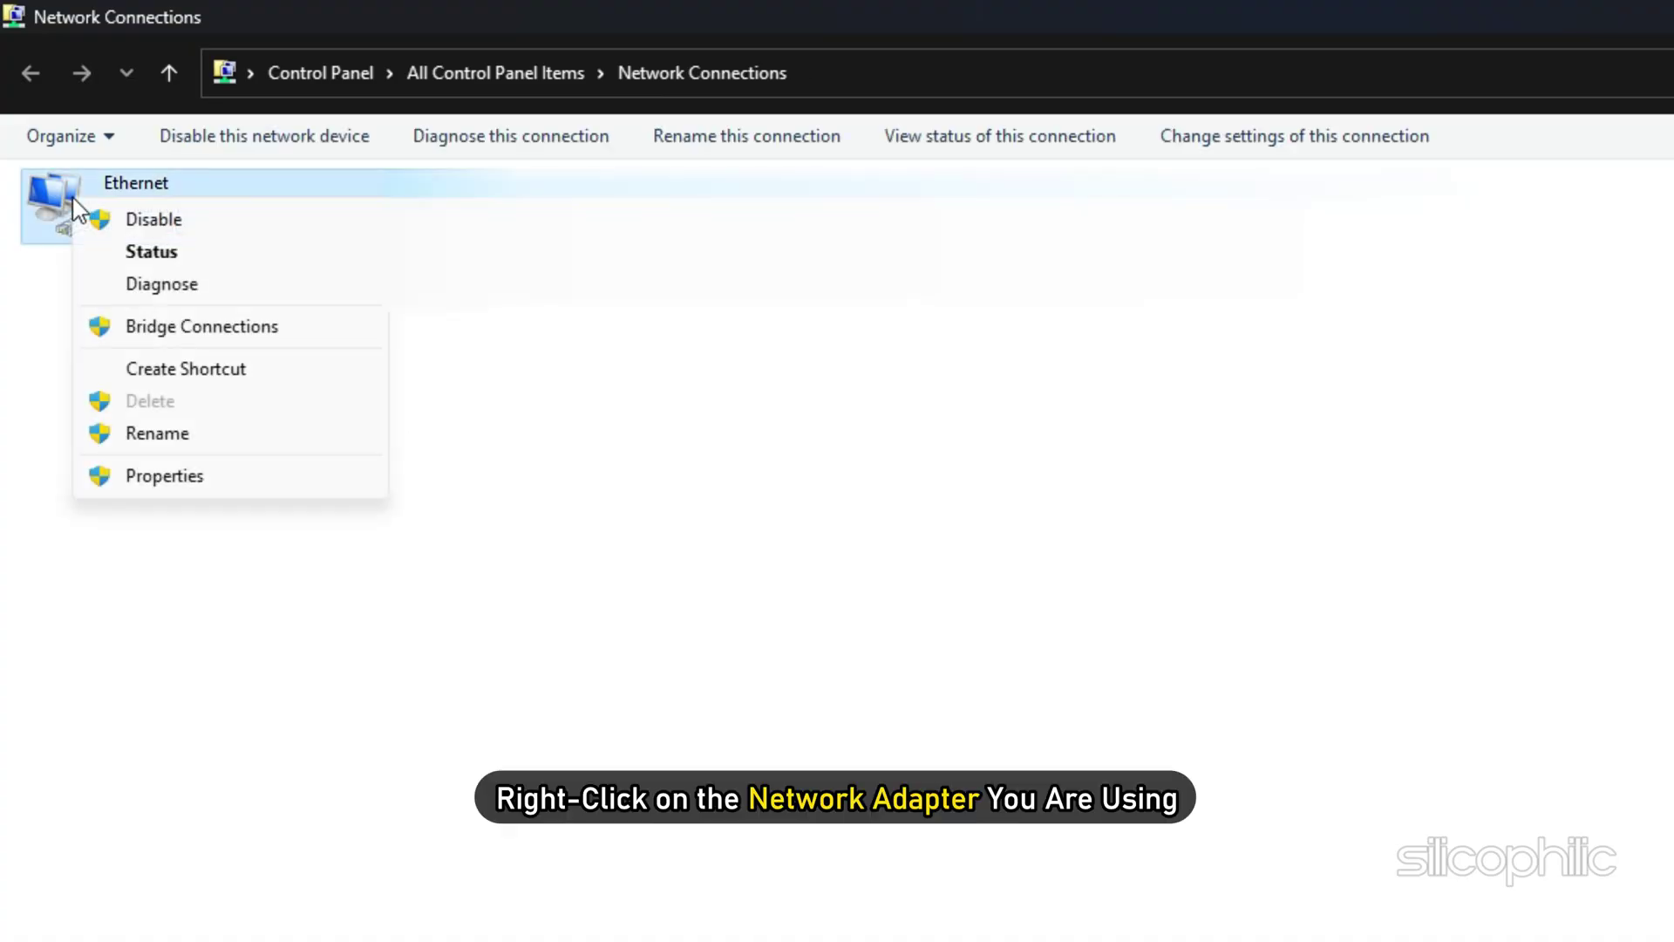
click(165, 478)
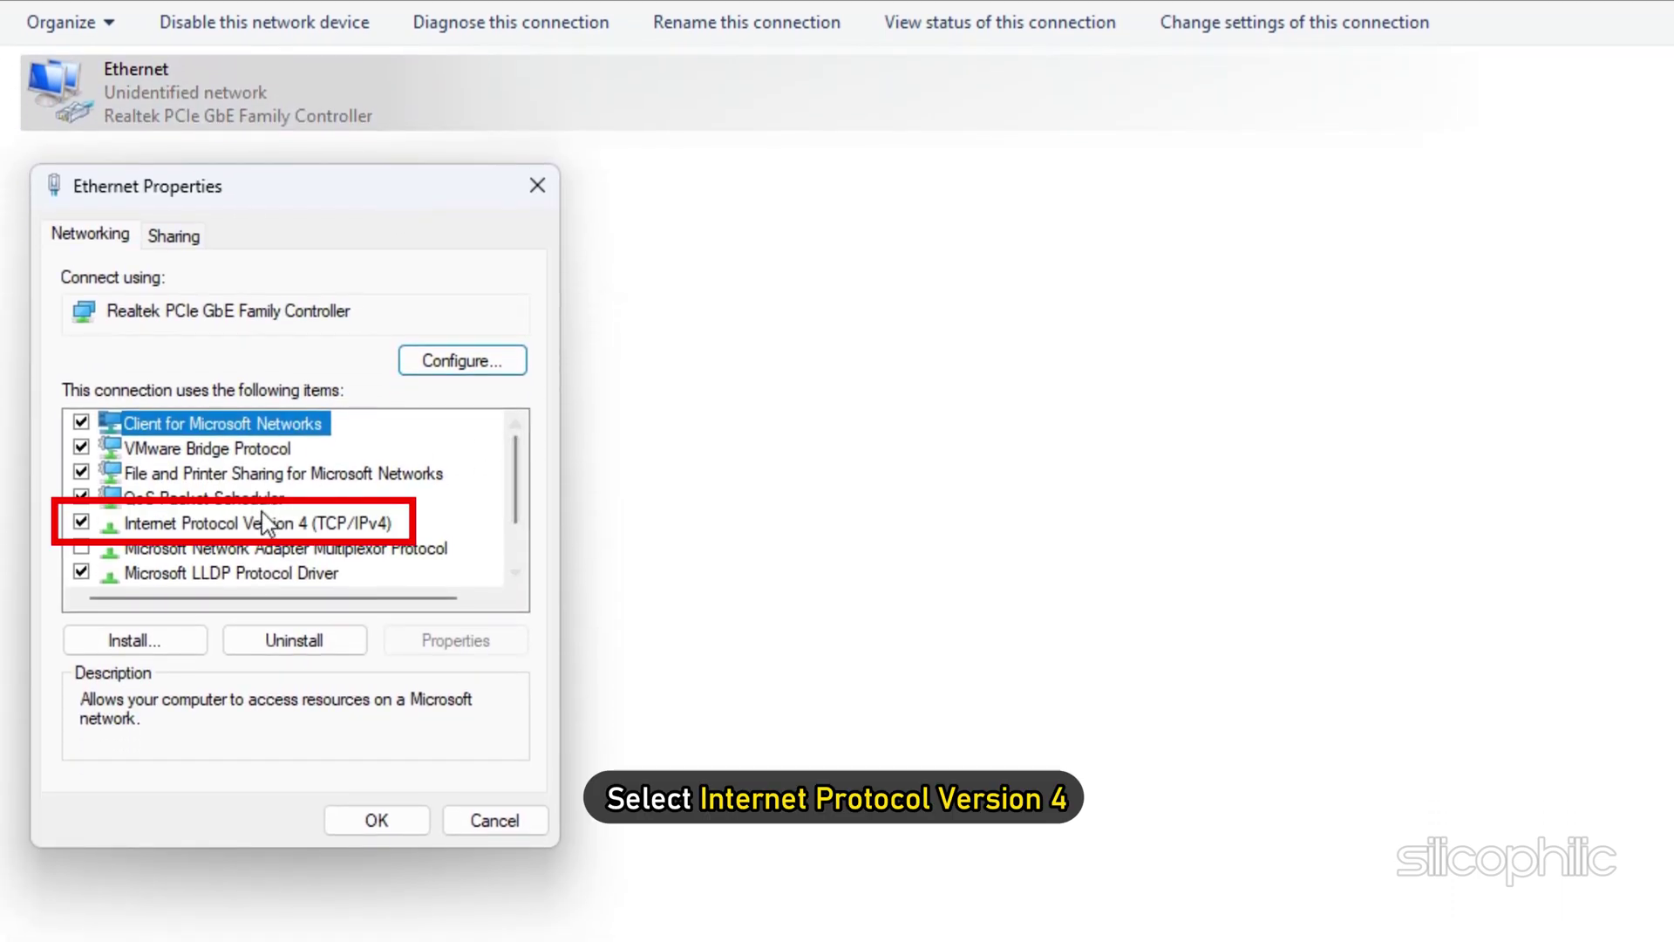
click(243, 527)
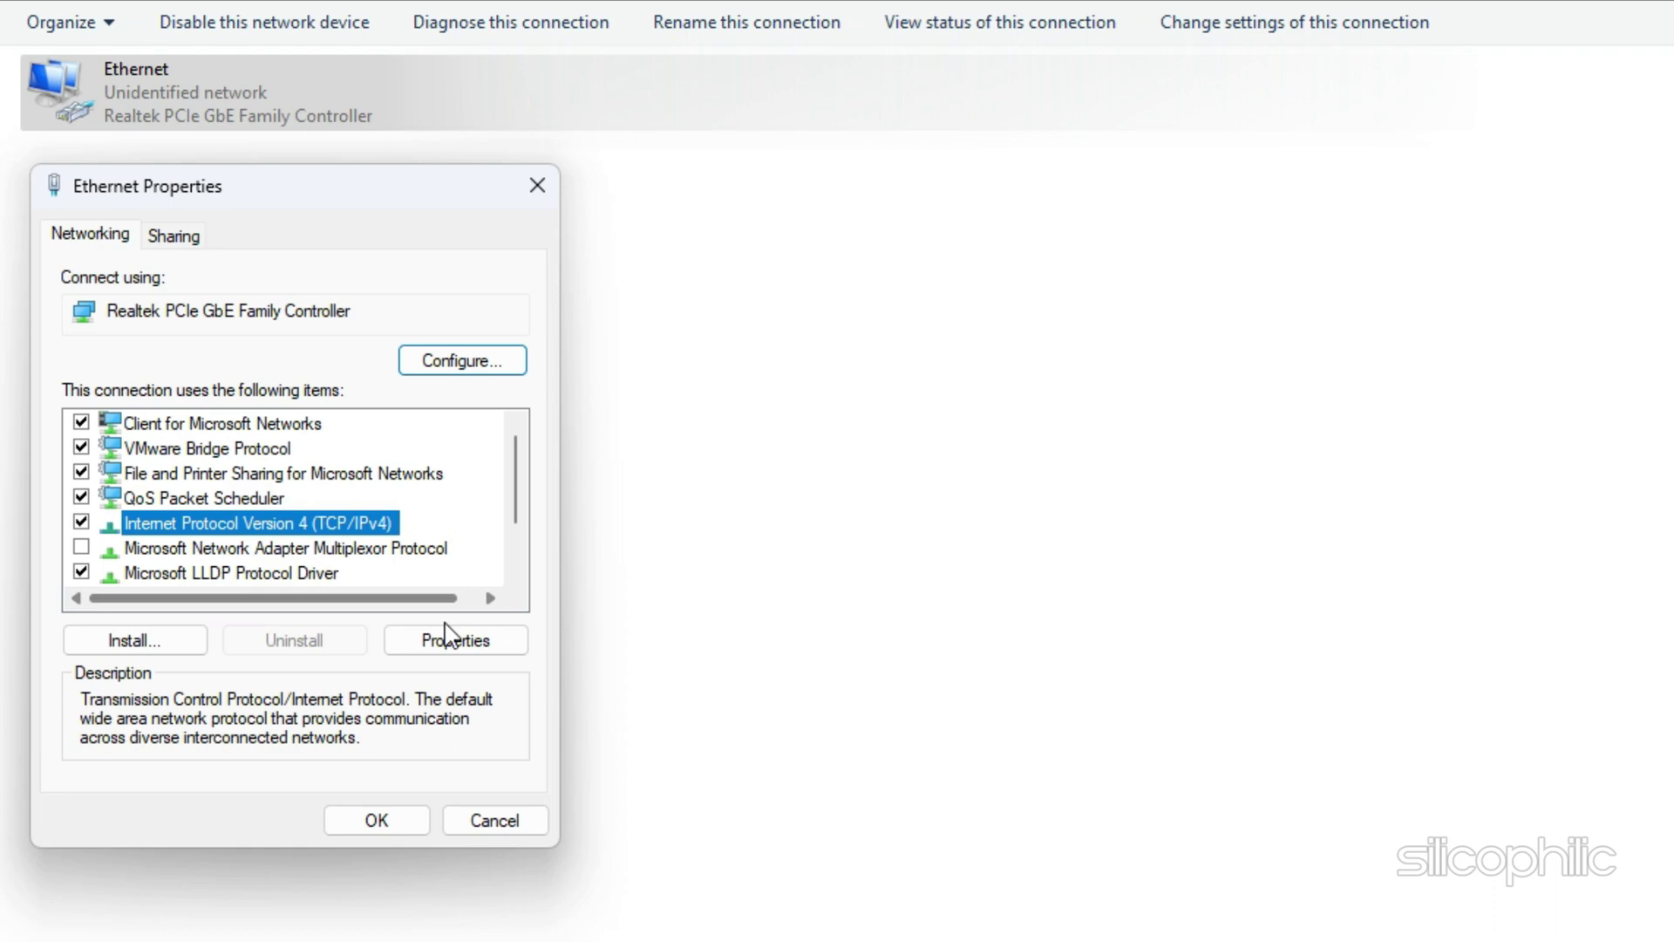
click(446, 636)
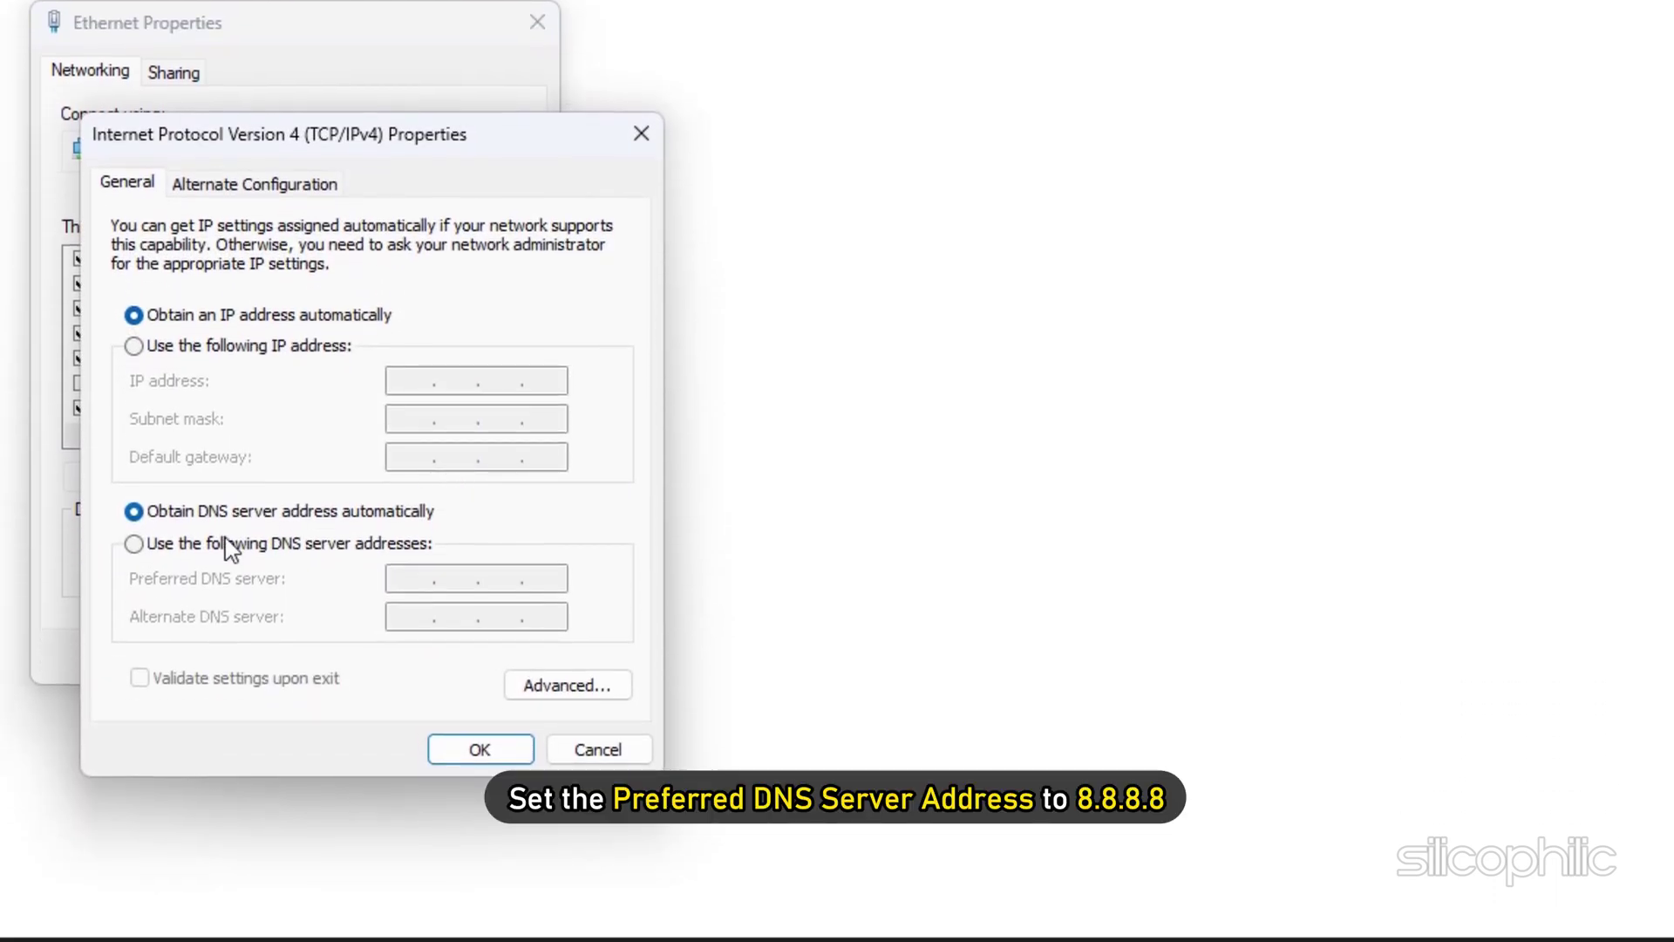
Step: Set preferred DNS 8.8.8.8 and alternate DNS 8.8.4.4 for IPv4, and save
click(209, 548)
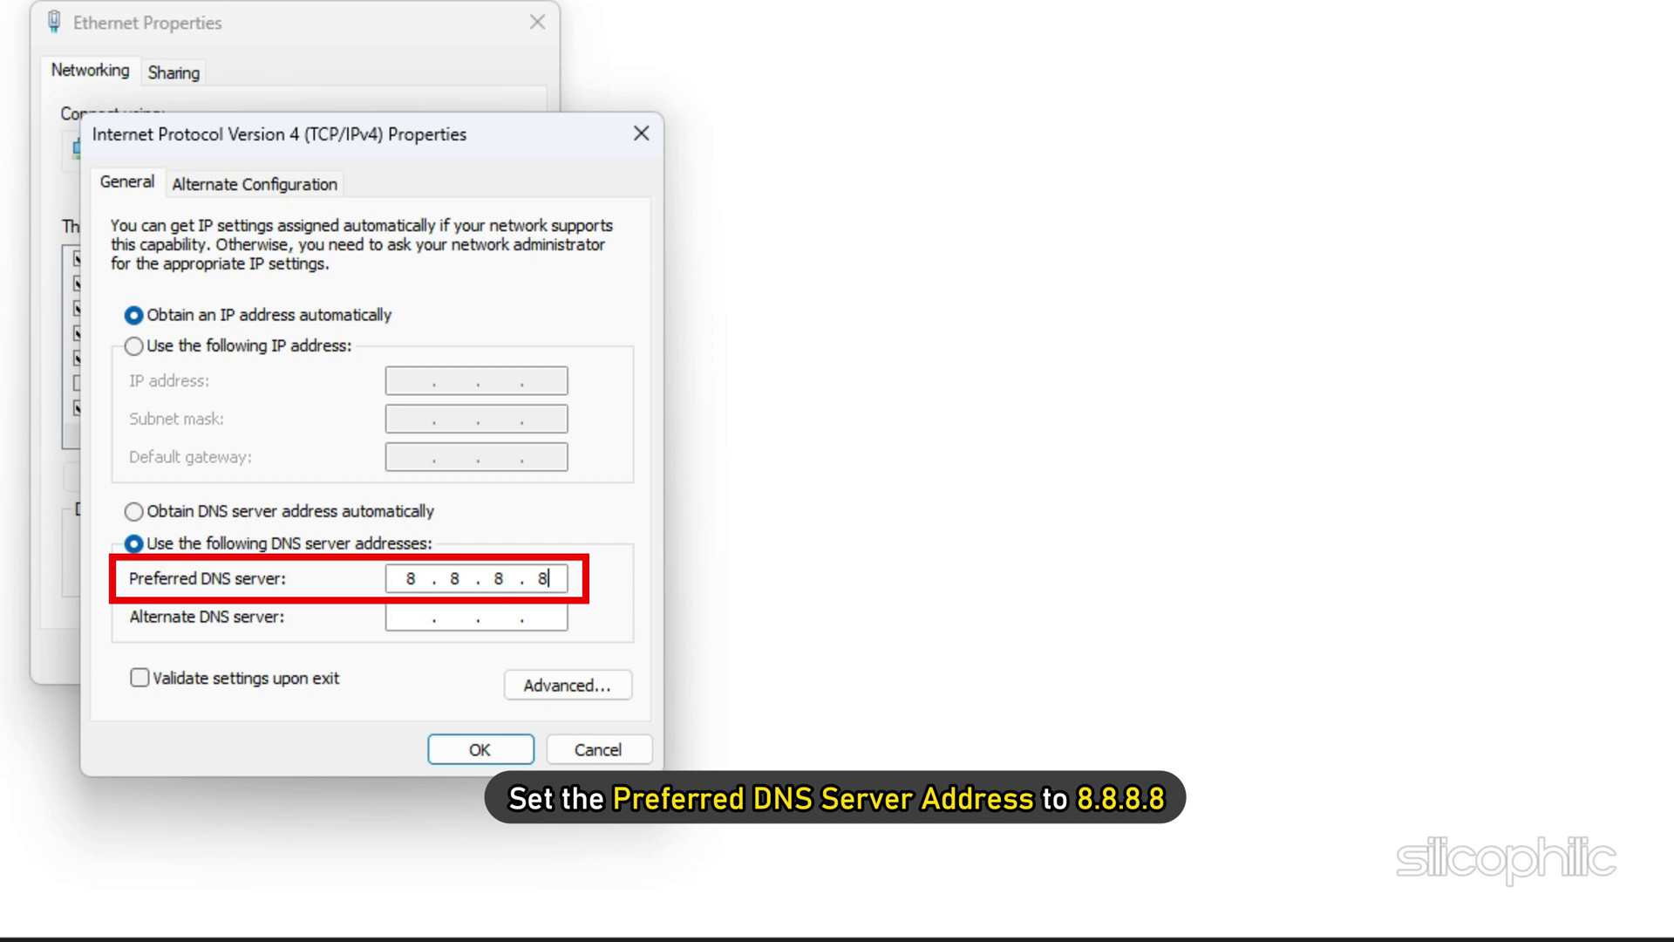
click(420, 619)
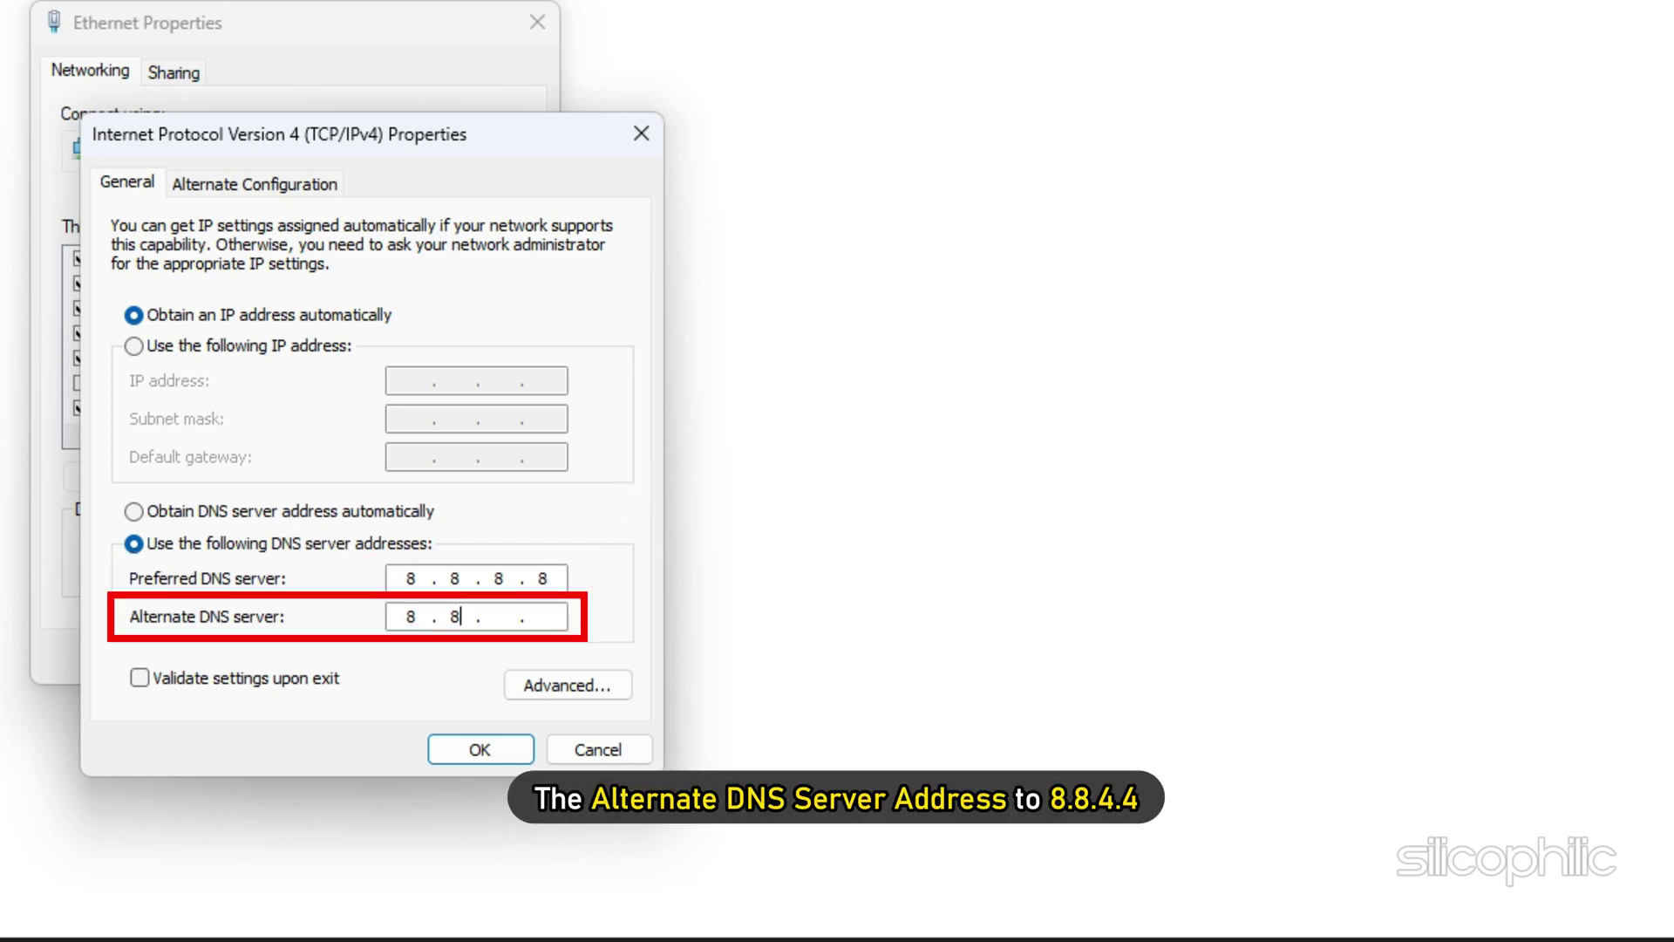
click(478, 749)
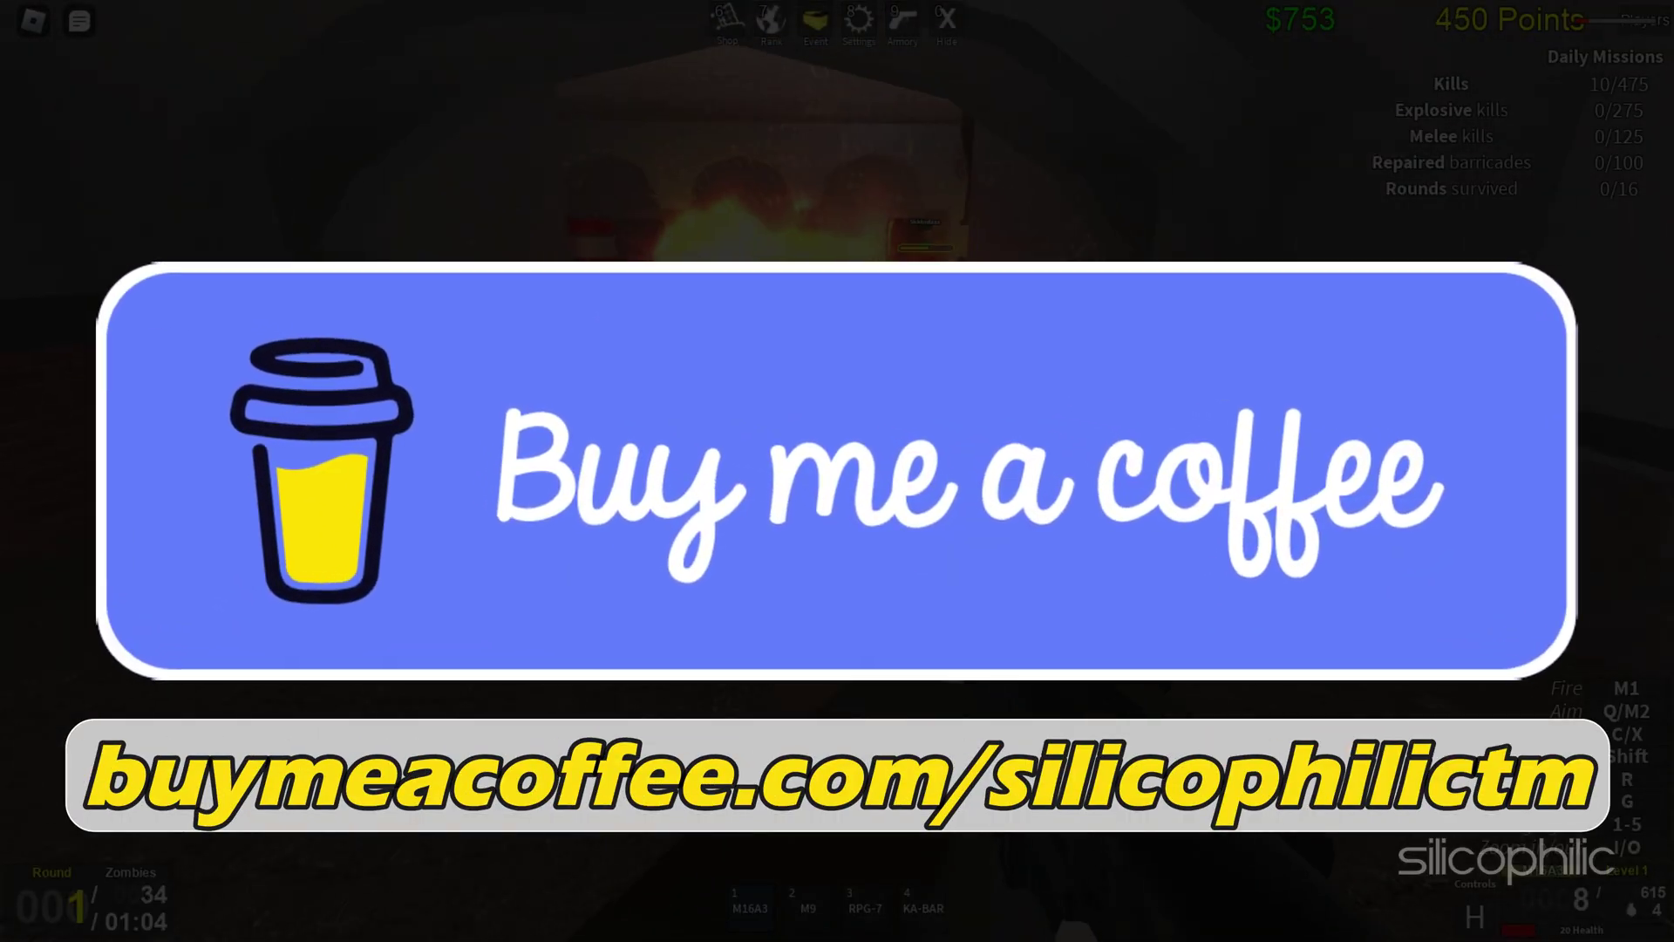
click(837, 482)
click(837, 482)
click(837, 482)
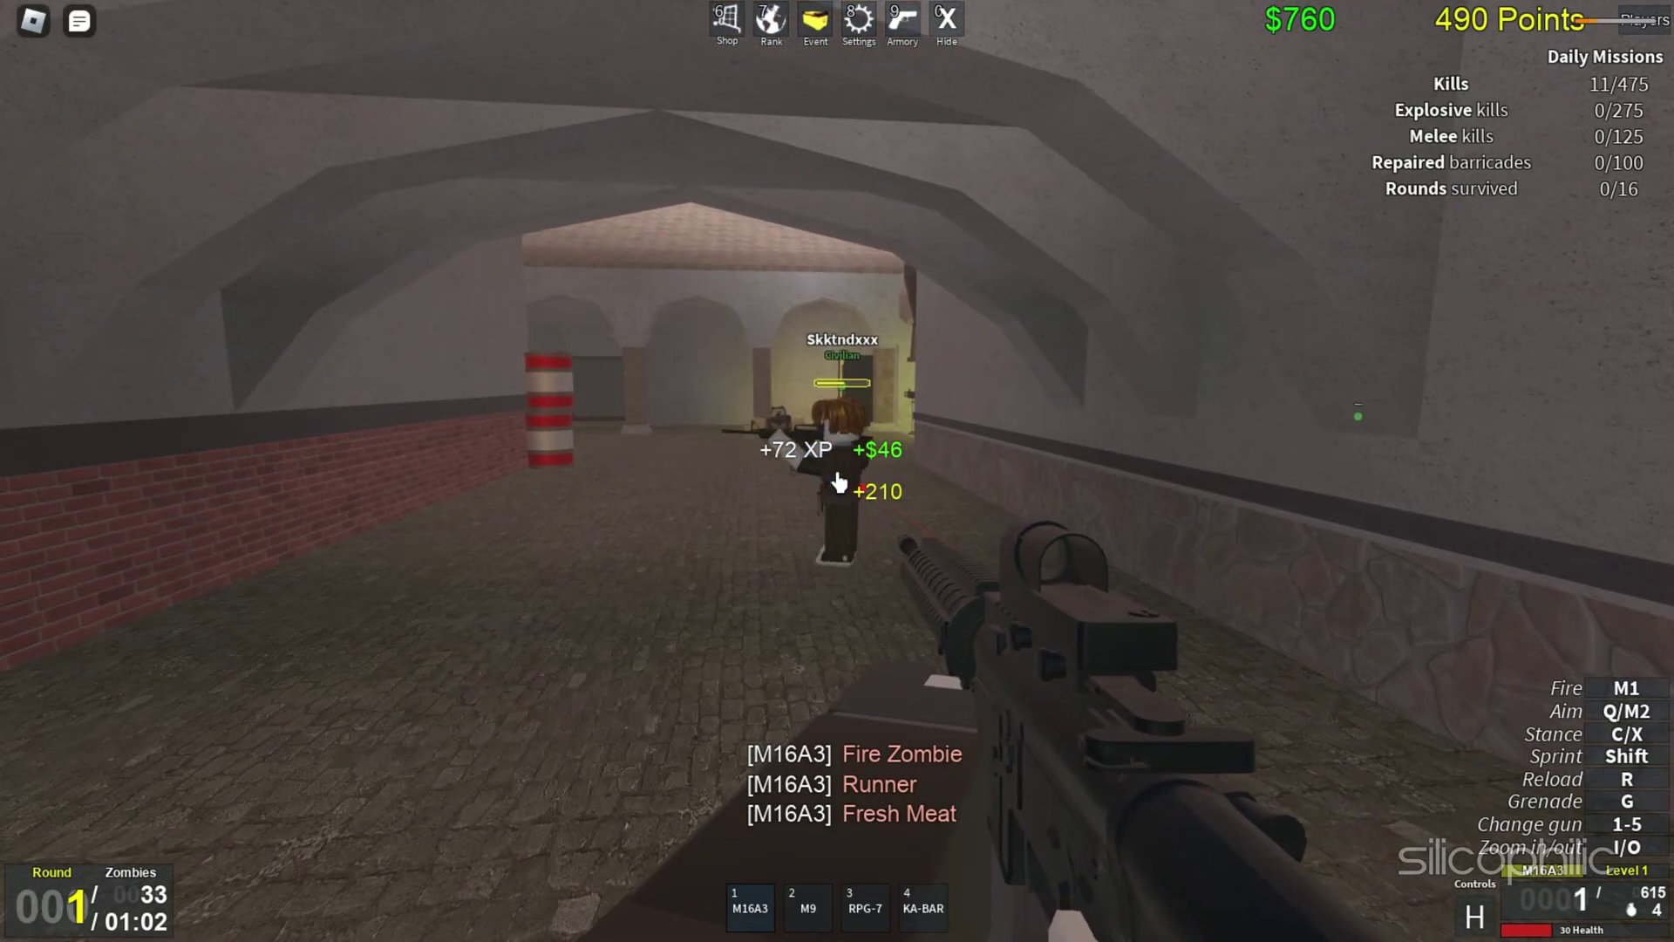
click(837, 483)
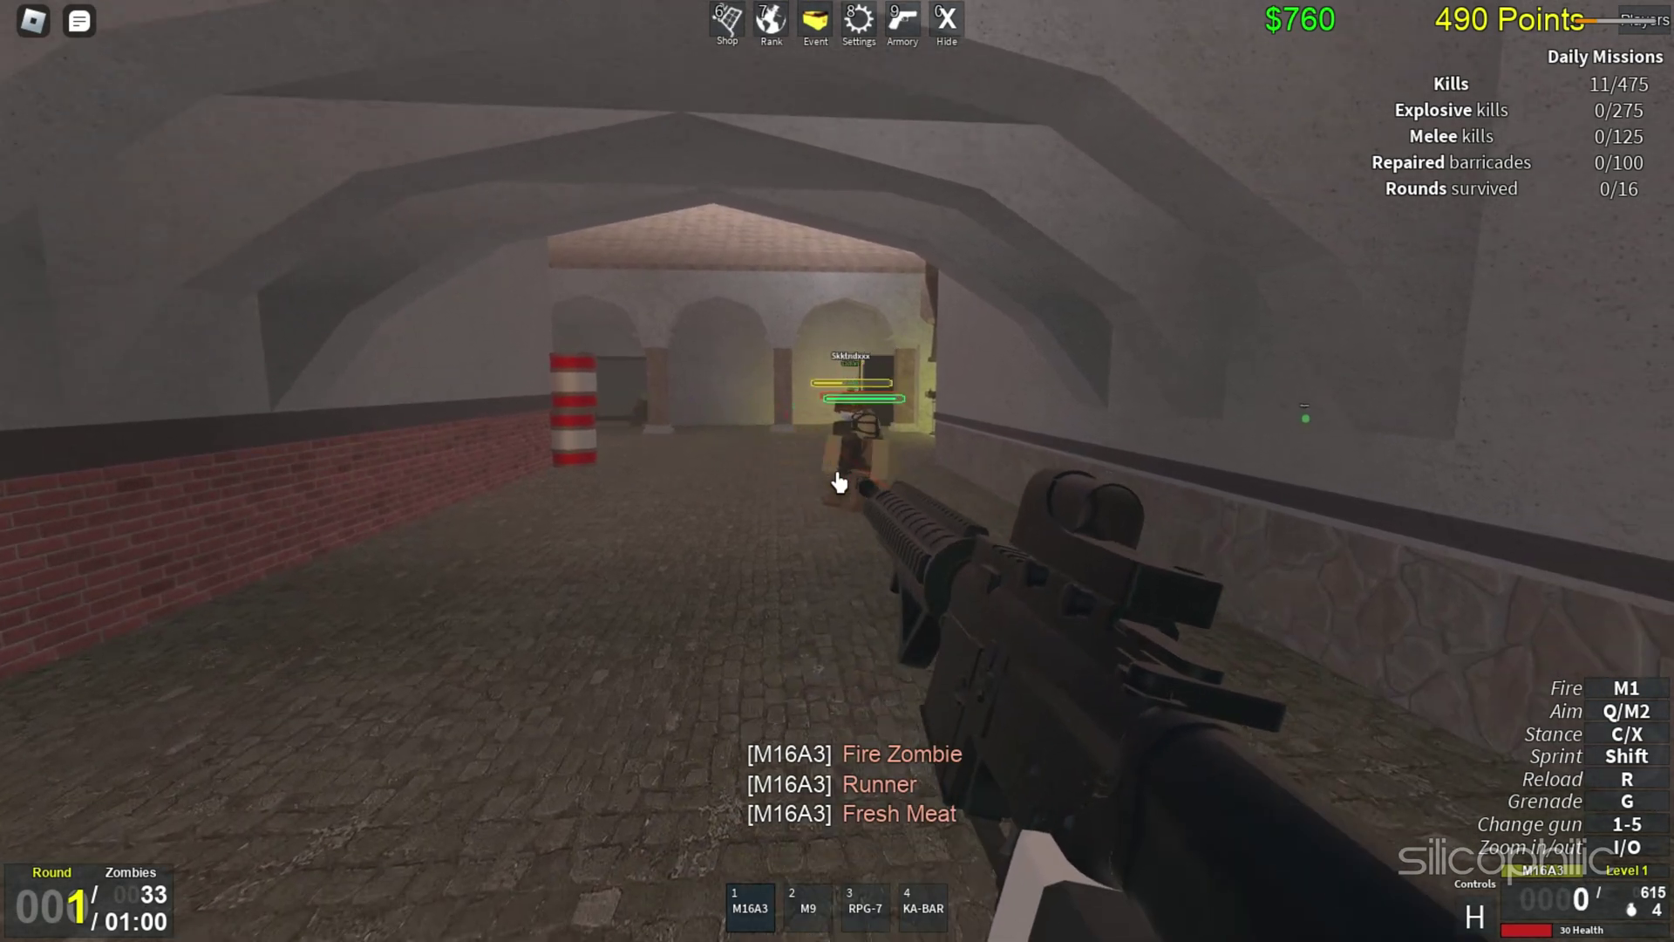